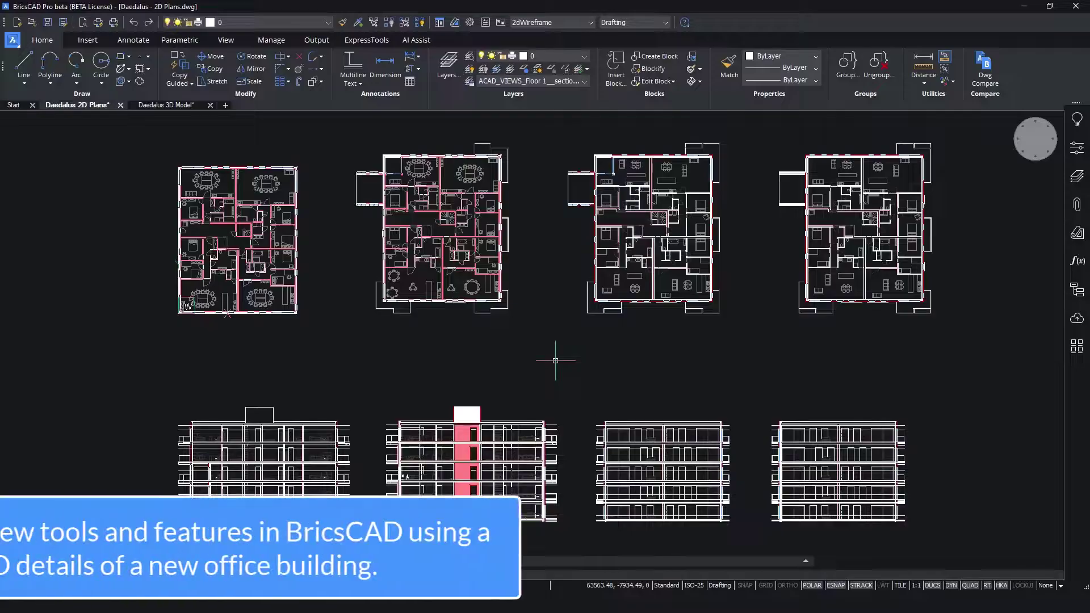
Zoom the first floor plan in close on its round meeting tables
{"action": "scroll", "coordinate": [394, 286], "scroll_direction": "up", "scroll_amount": 2}
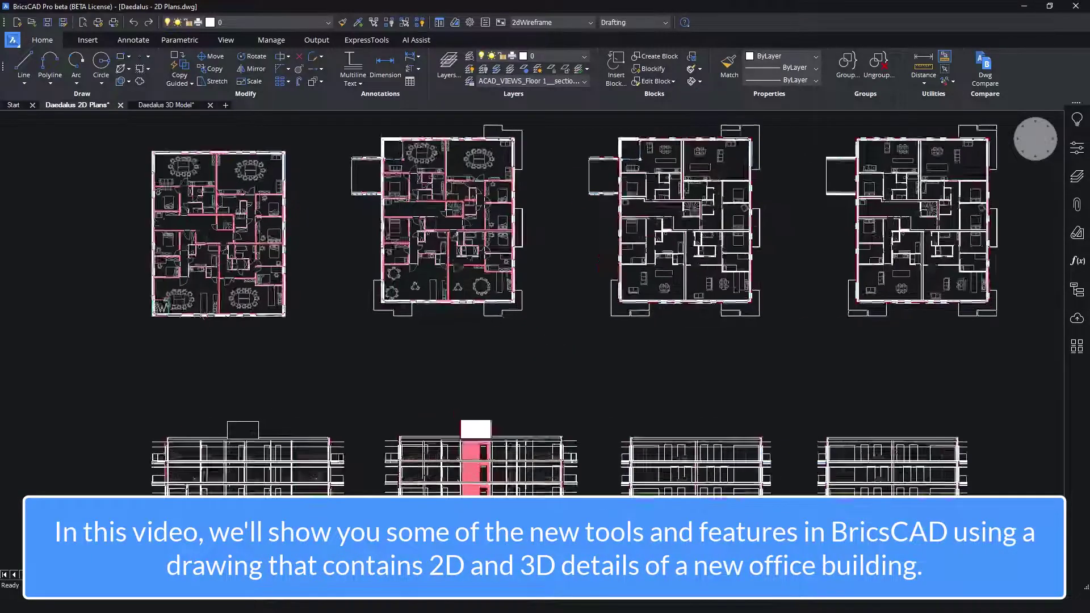
{"action": "scroll", "coordinate": [394, 286], "scroll_direction": "up", "scroll_amount": 5}
{"action": "scroll", "coordinate": [393, 286], "scroll_direction": "up", "scroll_amount": 3}
{"action": "scroll", "coordinate": [394, 285], "scroll_direction": "up", "scroll_amount": 2}
Resize the left round table to the 1.20 preset with five chairs
{"action": "left_click", "coordinate": [426, 265]}
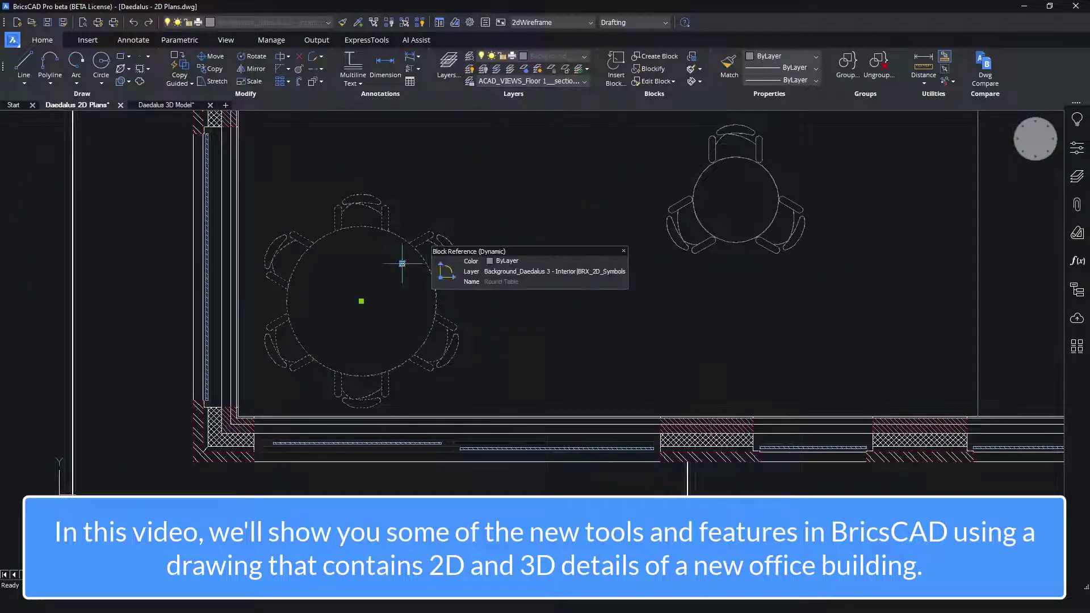
{"action": "left_click", "coordinate": [403, 264]}
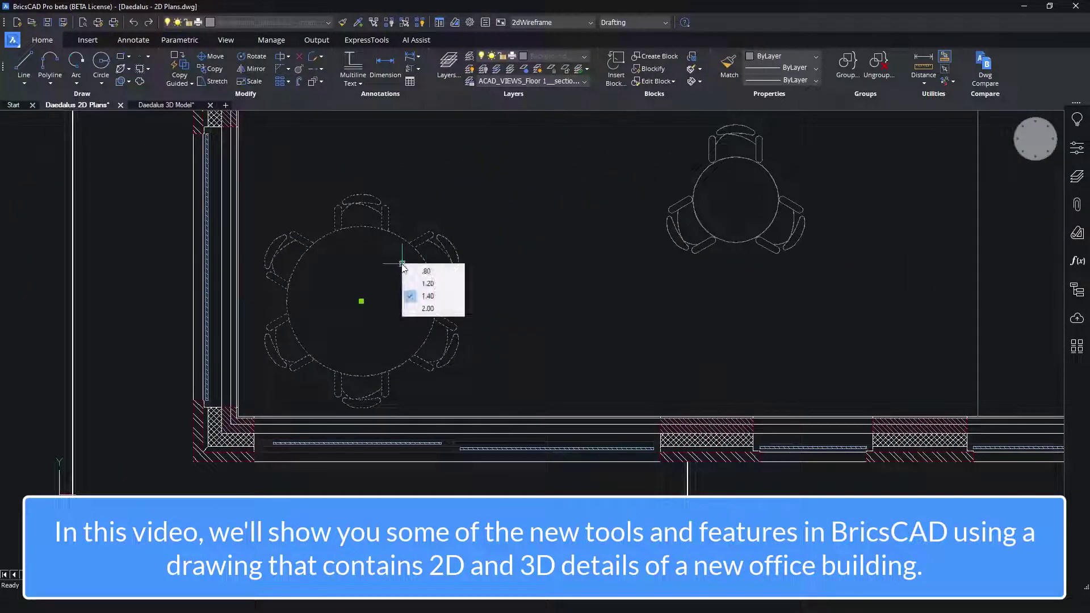
{"action": "left_click", "coordinate": [432, 284]}
{"action": "key", "text": "Escape"}
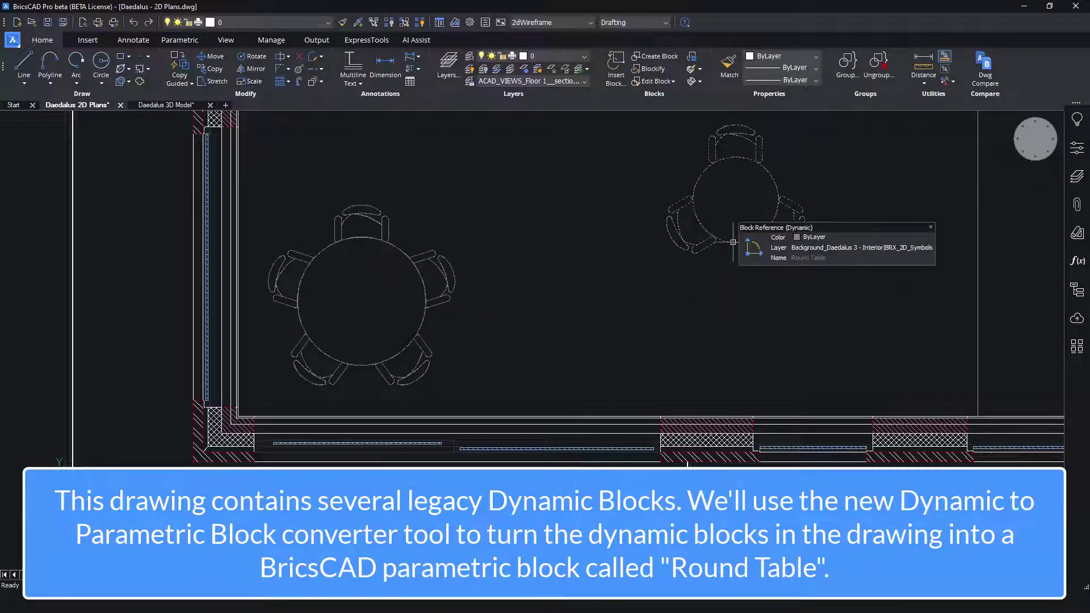
Enlarge the small three-chair round table on the right to the 2.00 preset
{"action": "left_click", "coordinate": [733, 242]}
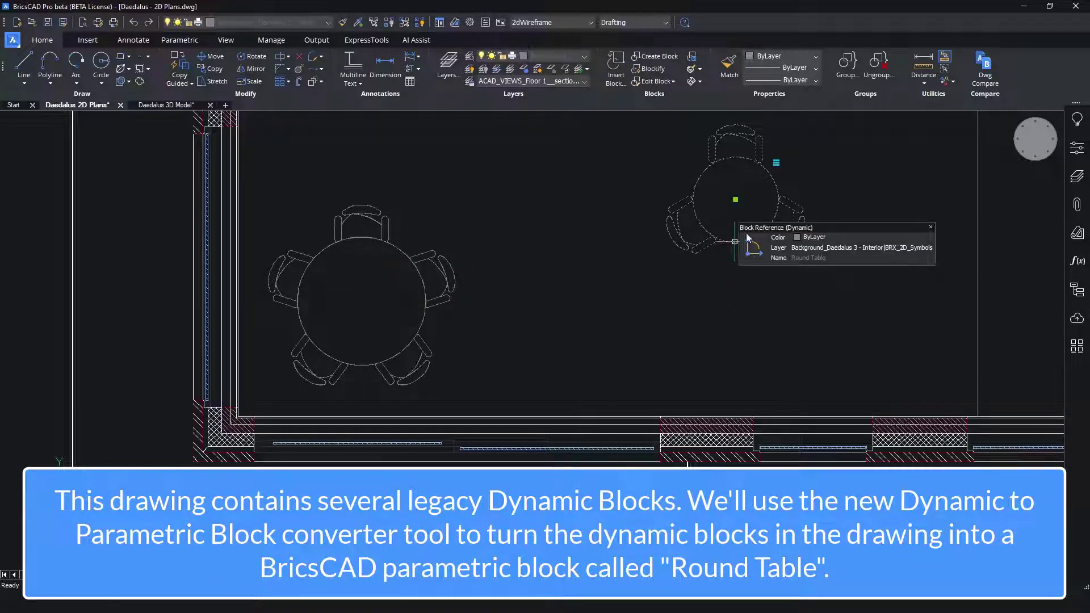
{"action": "left_click", "coordinate": [777, 163]}
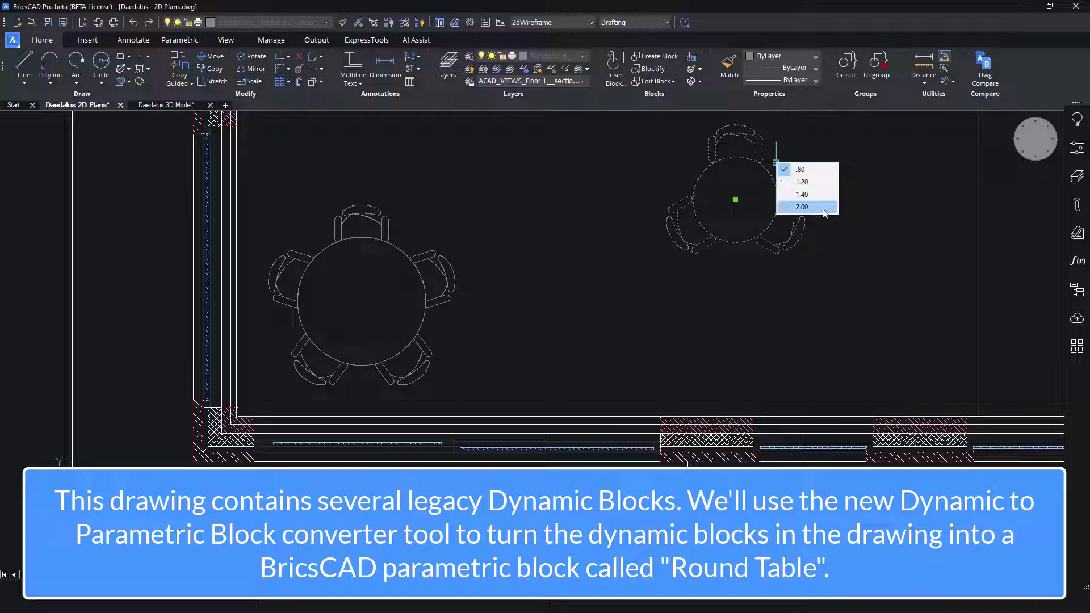
{"action": "left_click", "coordinate": [802, 208]}
{"action": "key", "text": "Escape"}
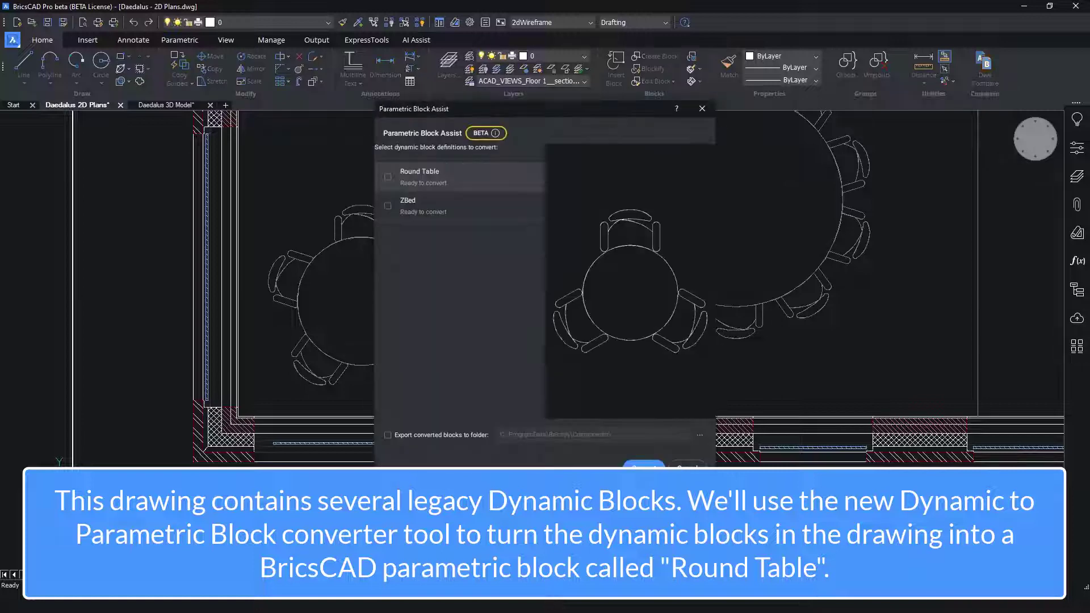
Convert the Round Table dynamic block into the parametric block Round Table_pblock
{"action": "left_click", "coordinate": [388, 176]}
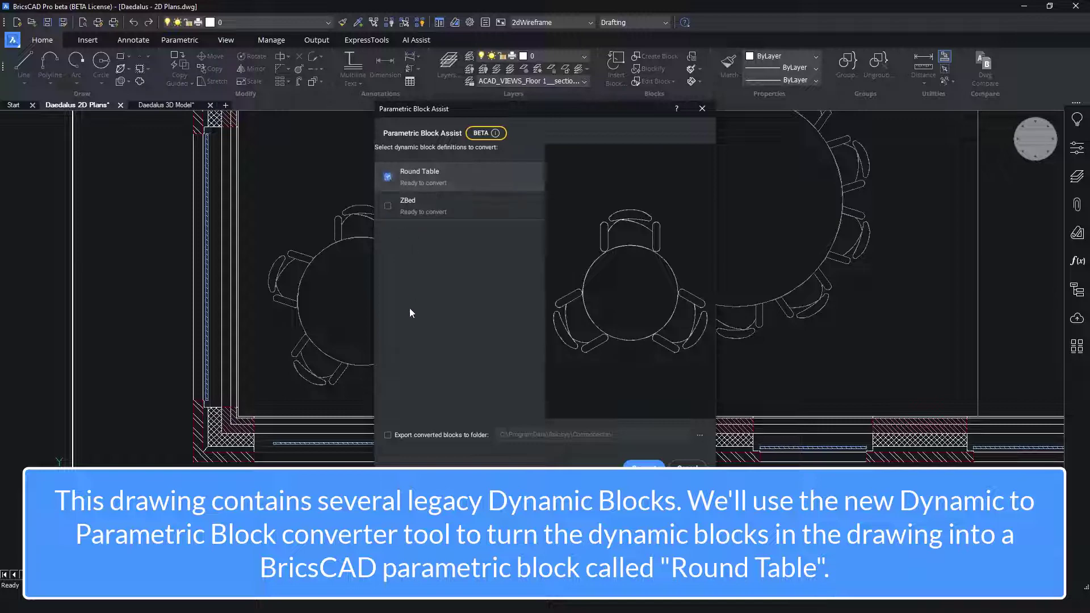
{"action": "left_click", "coordinate": [387, 435]}
{"action": "left_click", "coordinate": [643, 466]}
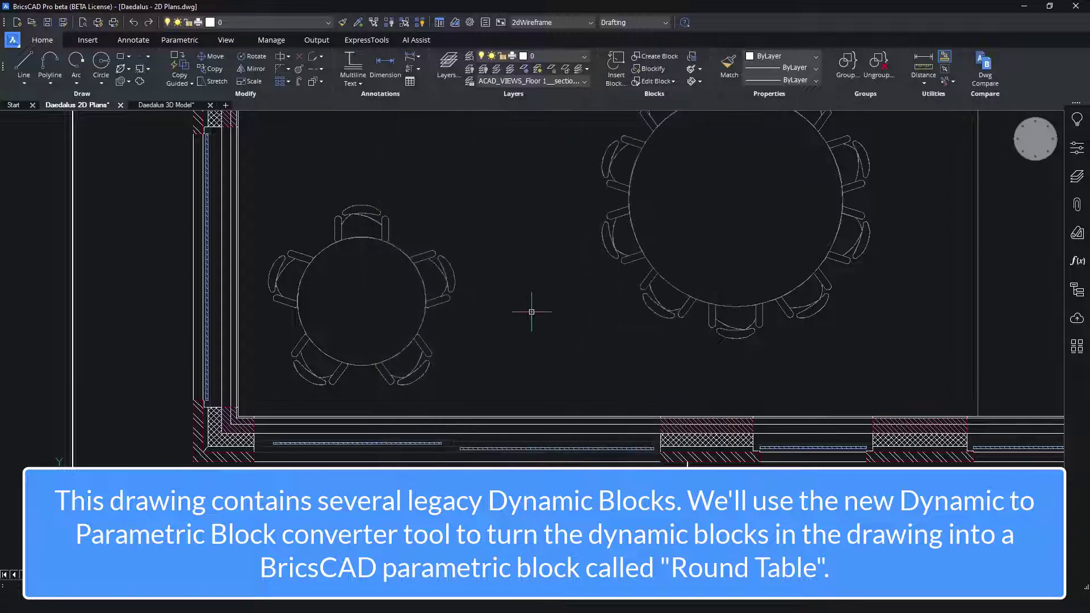
{"action": "left_click", "coordinate": [439, 23]}
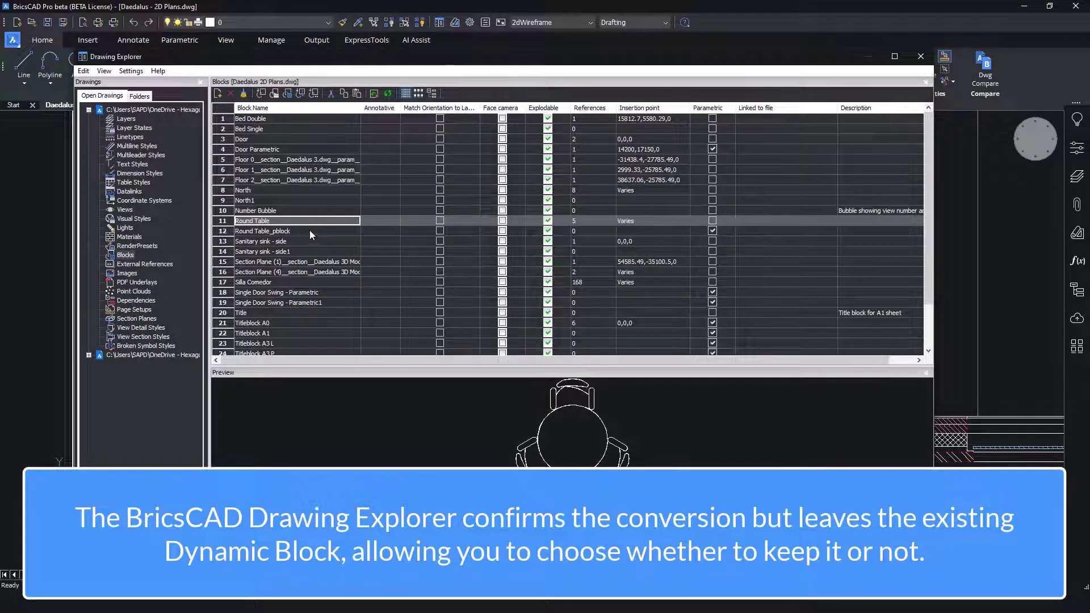
{"action": "left_click", "coordinate": [307, 232]}
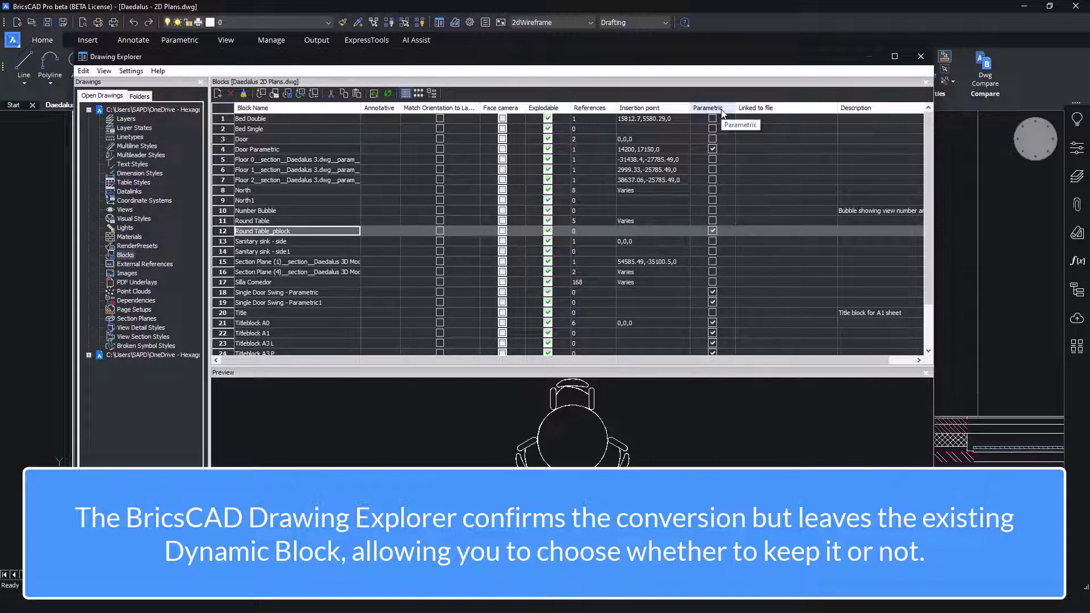
{"action": "left_click", "coordinate": [921, 56]}
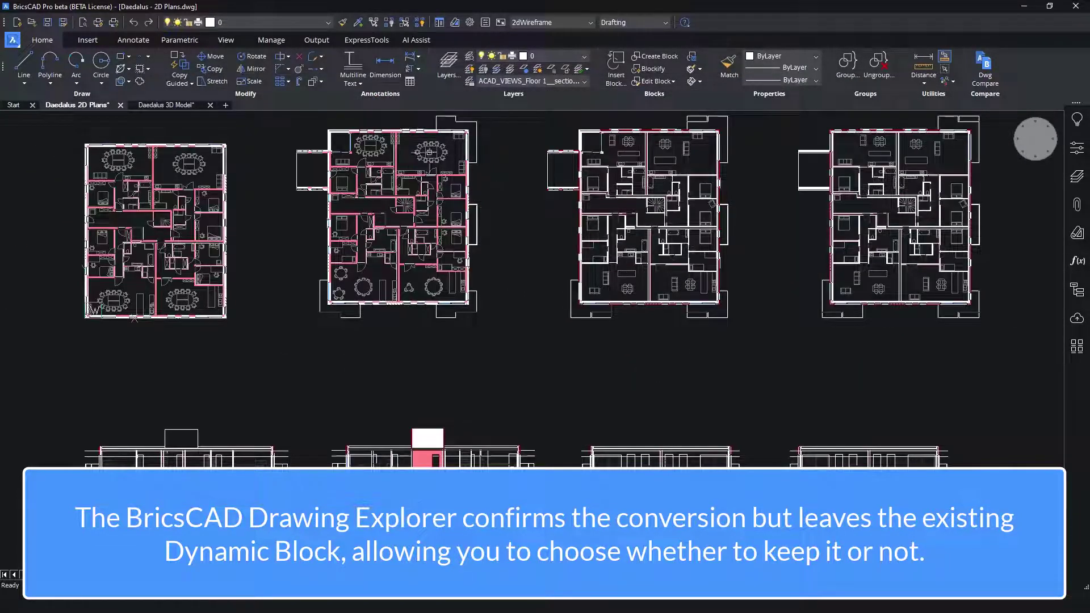
Purge layers BC_SUBTRACT and REFERENCE_CURVES and materials *A1, *A3, *A4, *A6, keeping FLIPLINES
{"action": "left_click", "coordinate": [272, 40]}
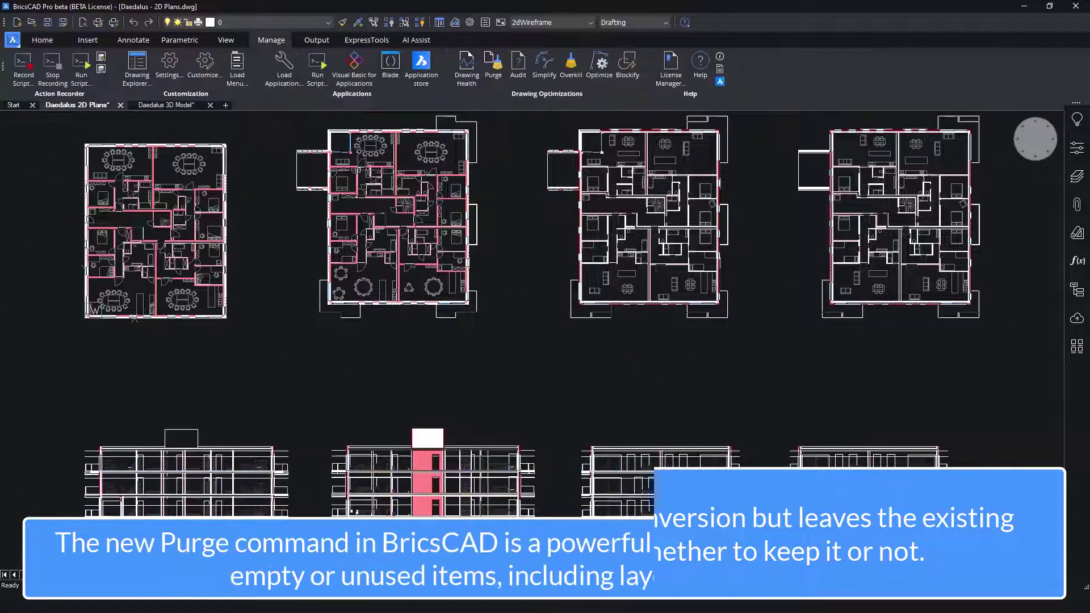
{"action": "left_click", "coordinate": [497, 65]}
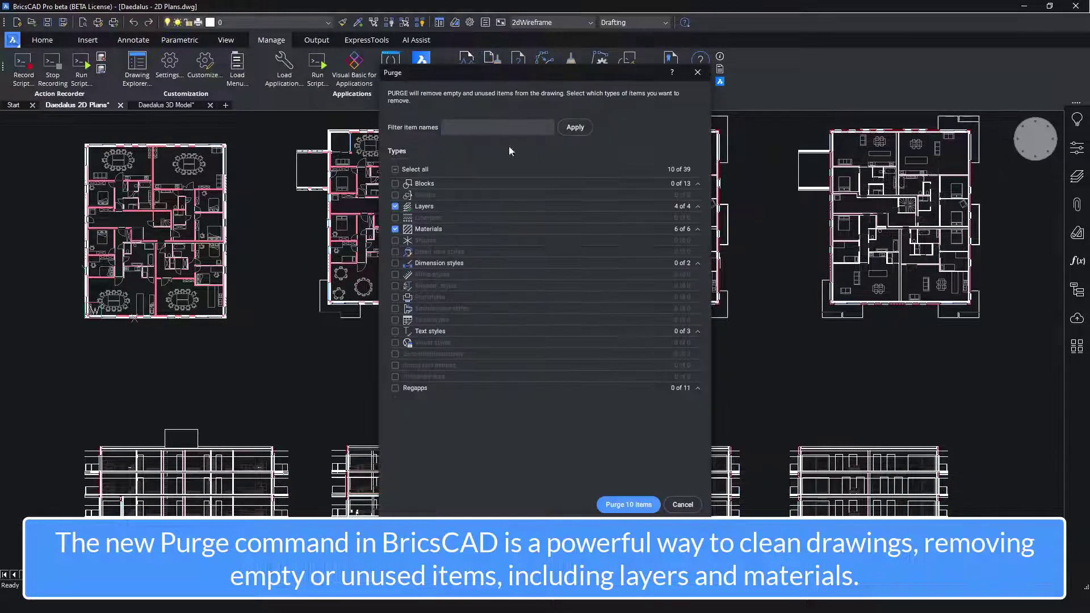
{"action": "left_click", "coordinate": [697, 207]}
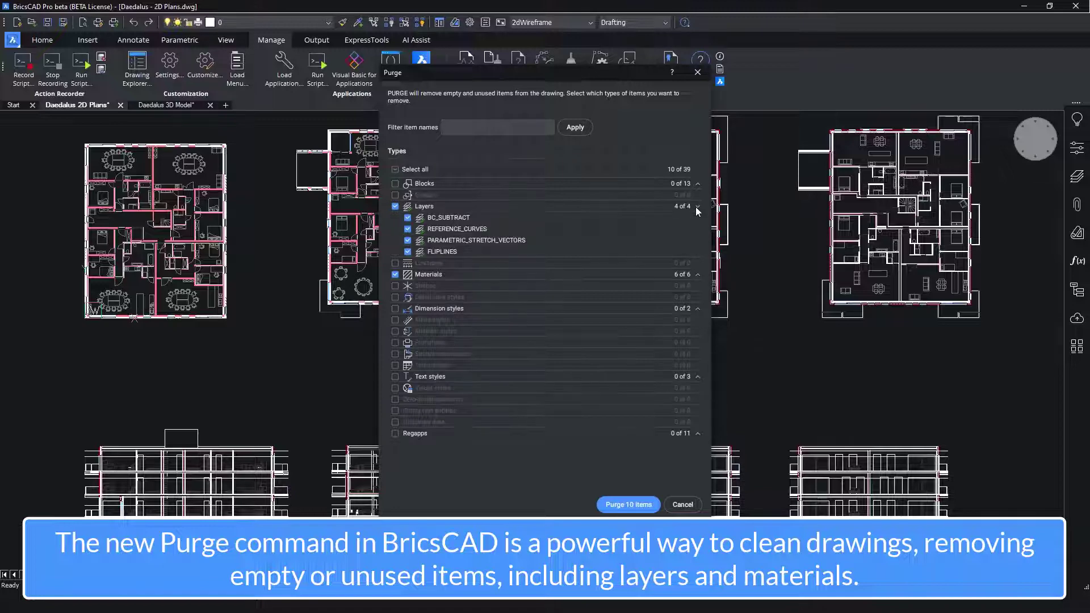
{"action": "left_click", "coordinate": [408, 253]}
{"action": "left_click", "coordinate": [698, 275]}
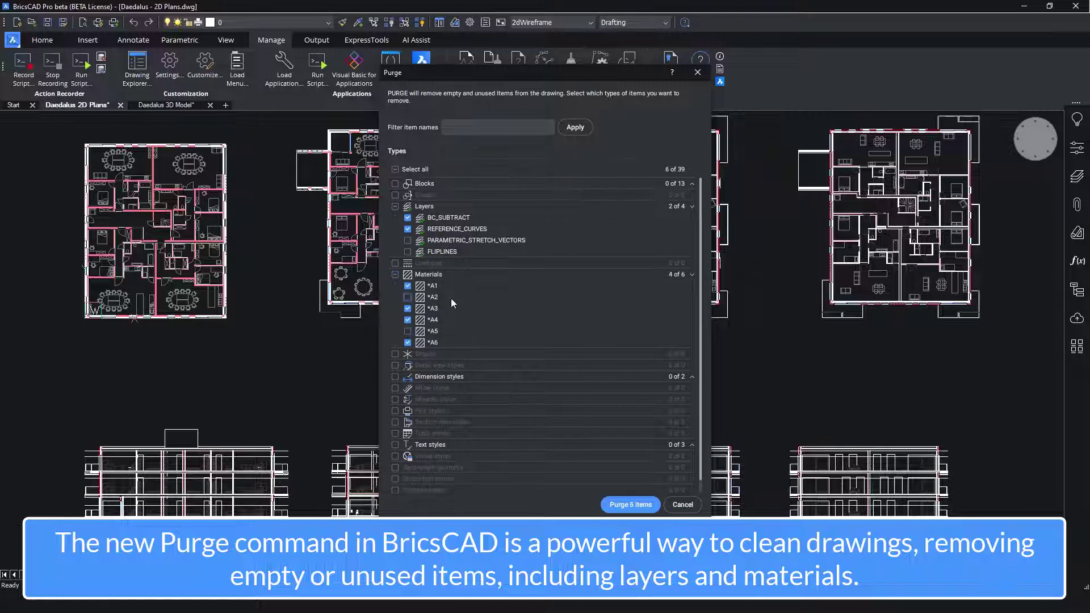
{"action": "left_click", "coordinate": [631, 505]}
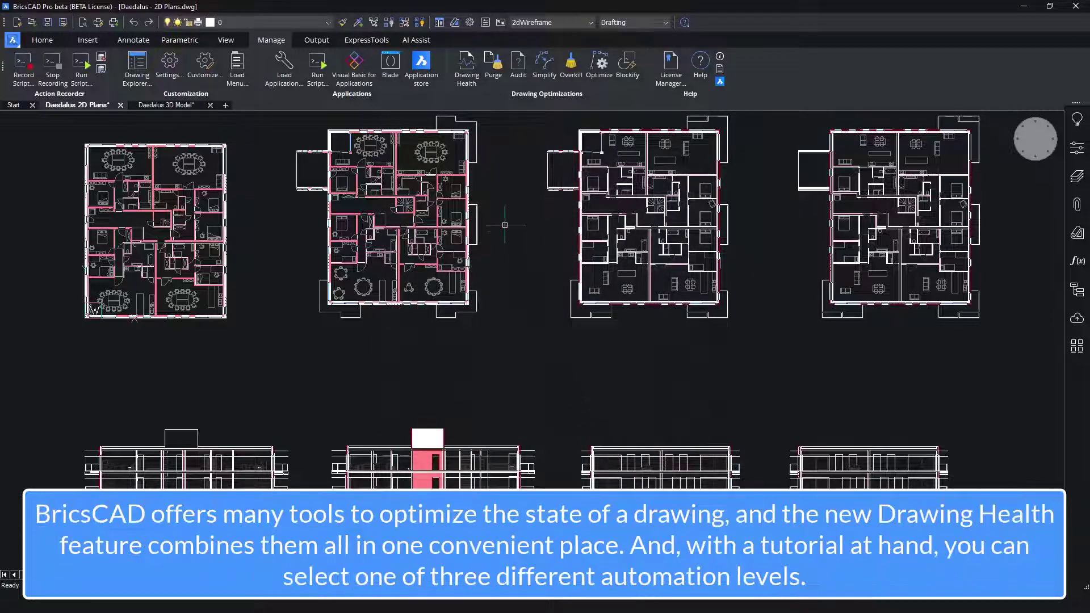
Open the Drawing Health panel and go through its routines and modes tutorial until dismissed
{"action": "left_click", "coordinate": [467, 65]}
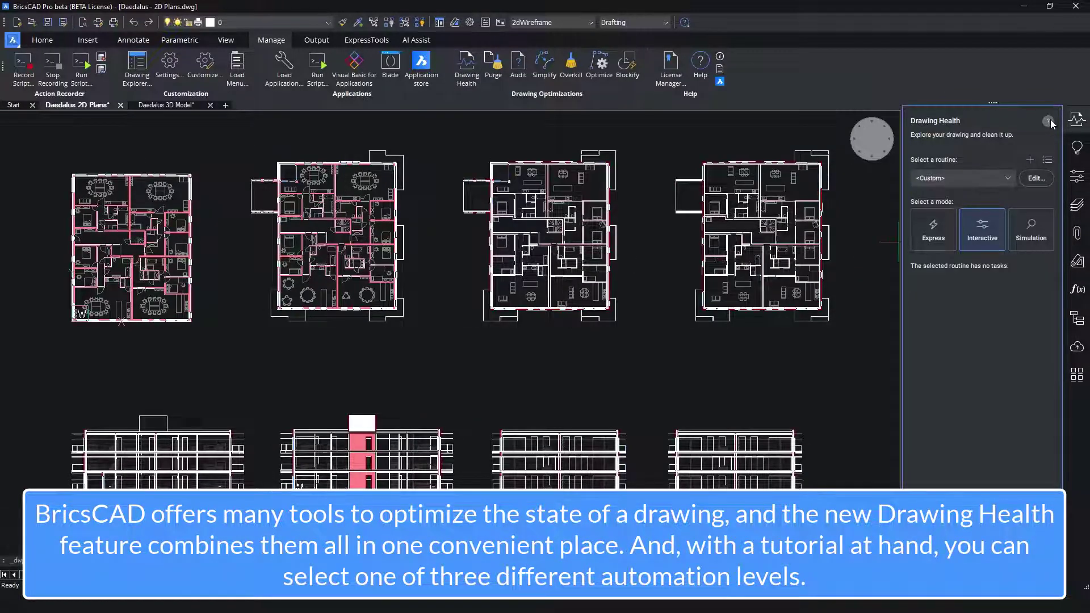
{"action": "left_click", "coordinate": [1049, 121]}
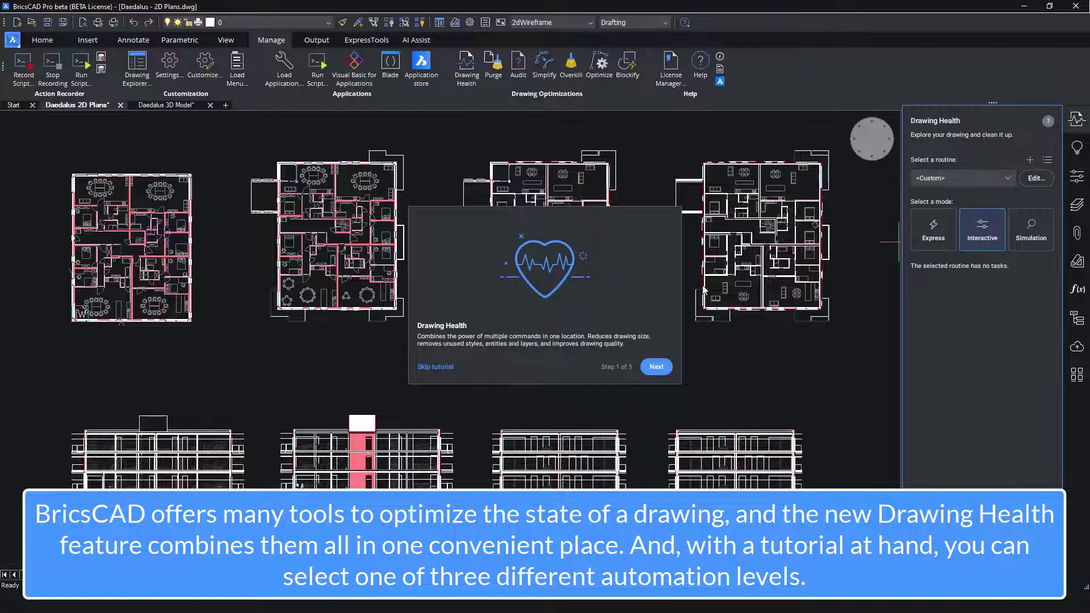
{"action": "left_click", "coordinate": [653, 367]}
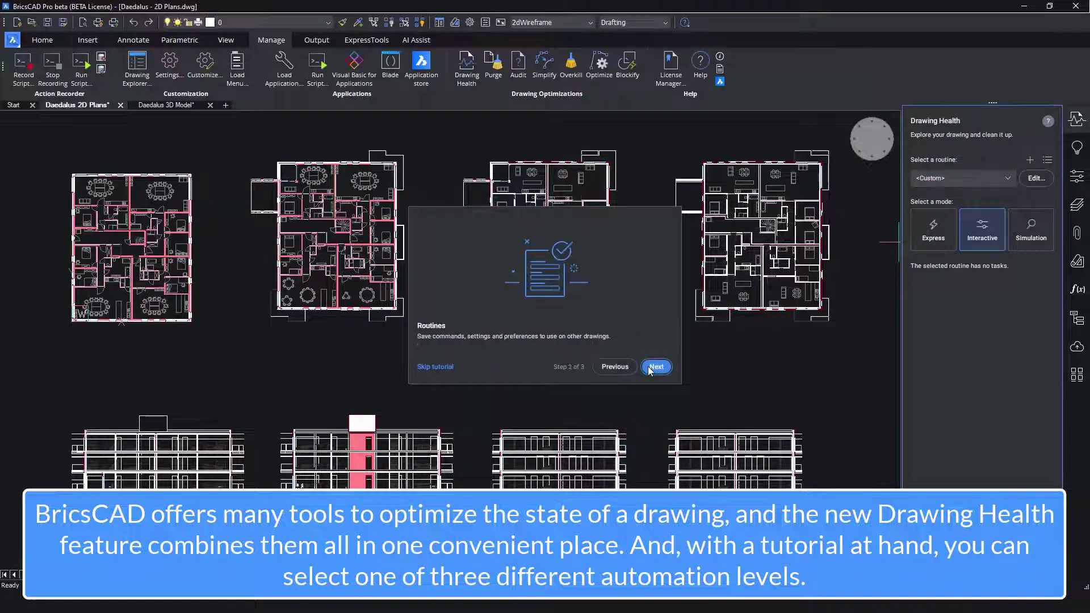
{"action": "left_click", "coordinate": [651, 370]}
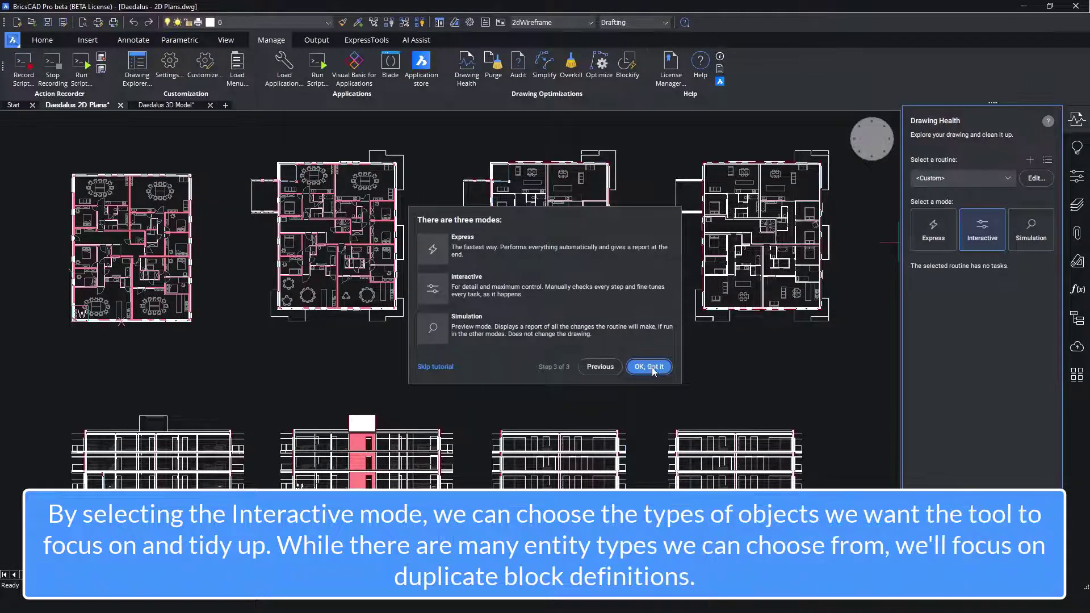
{"action": "left_click", "coordinate": [657, 369]}
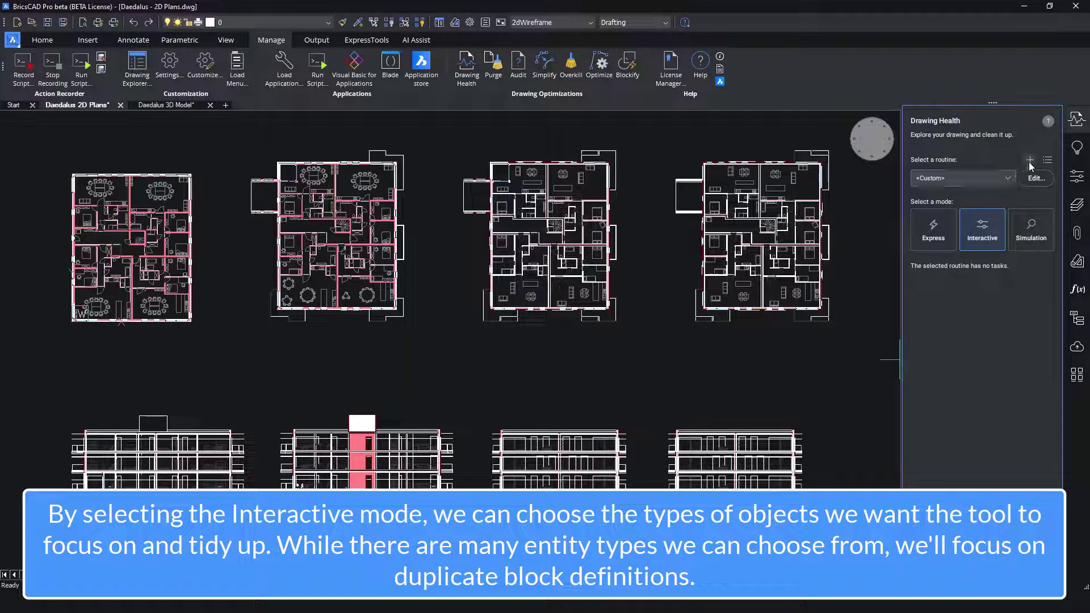
Edit the Custom routine so it holds only the Duplicate Block Definitions task
{"action": "left_click", "coordinate": [1034, 177]}
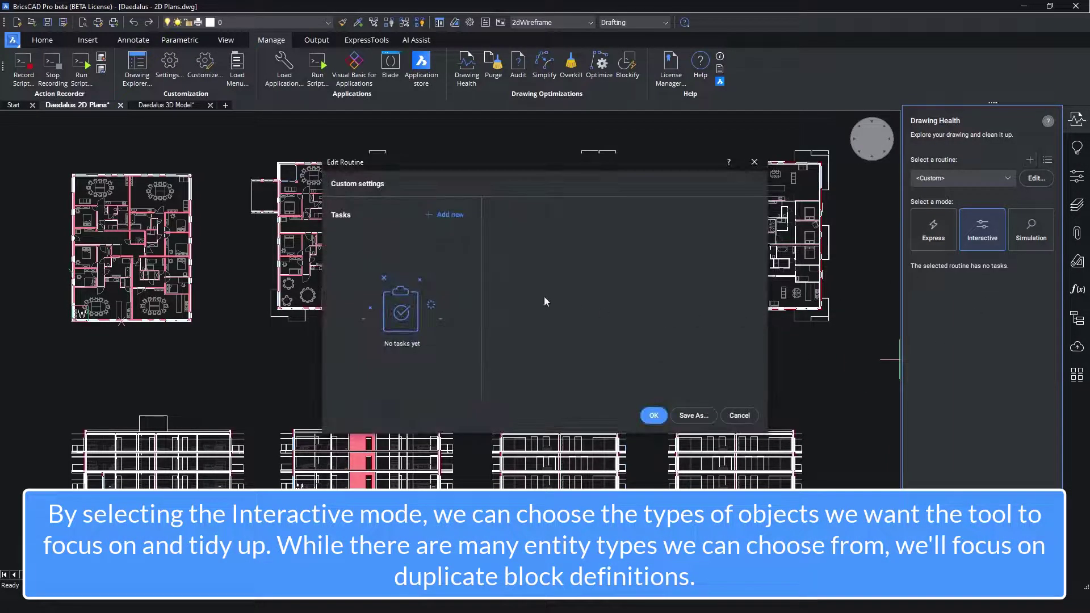
{"action": "left_click", "coordinate": [445, 217]}
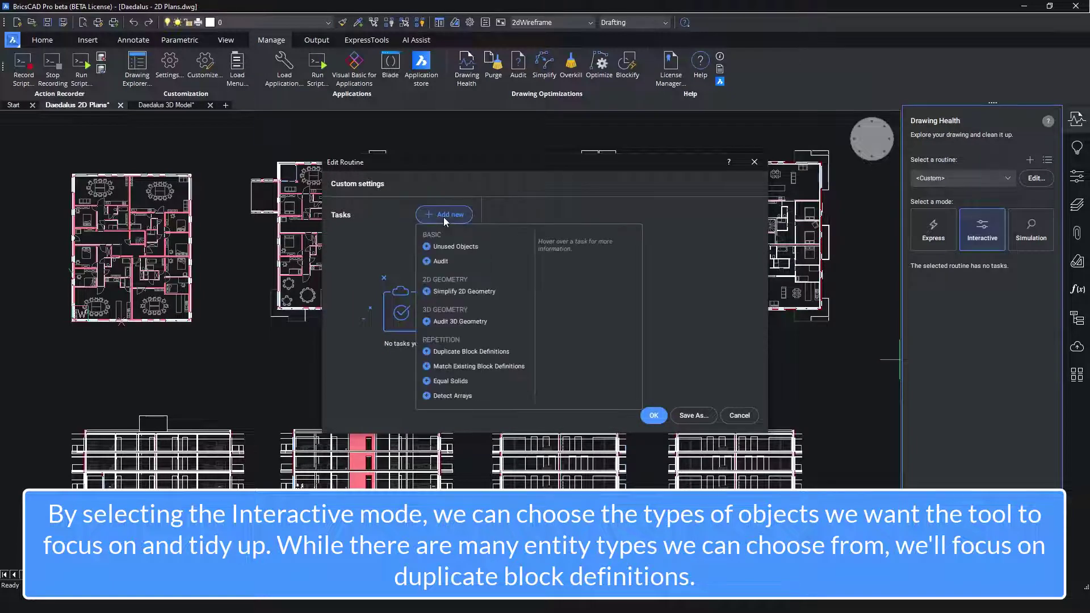
{"action": "left_click", "coordinate": [451, 245]}
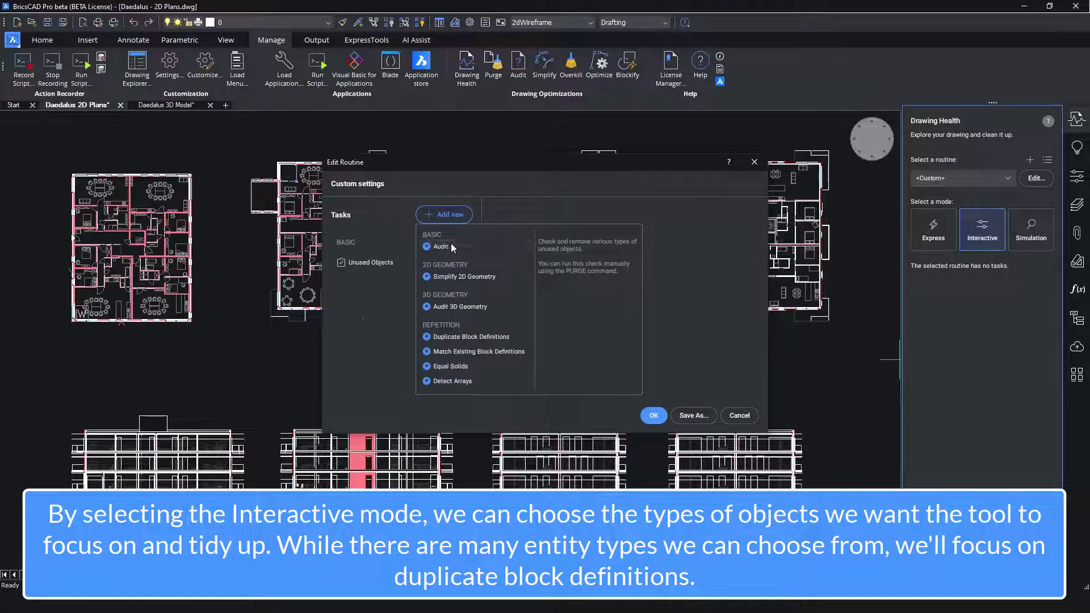
{"action": "left_click", "coordinate": [481, 338]}
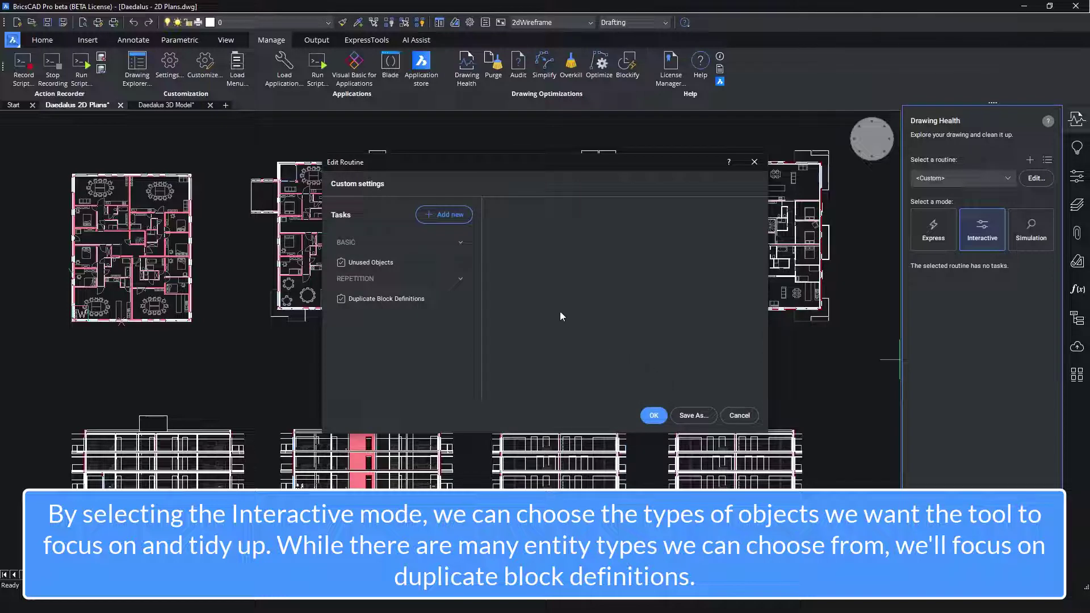
{"action": "left_click", "coordinate": [462, 263]}
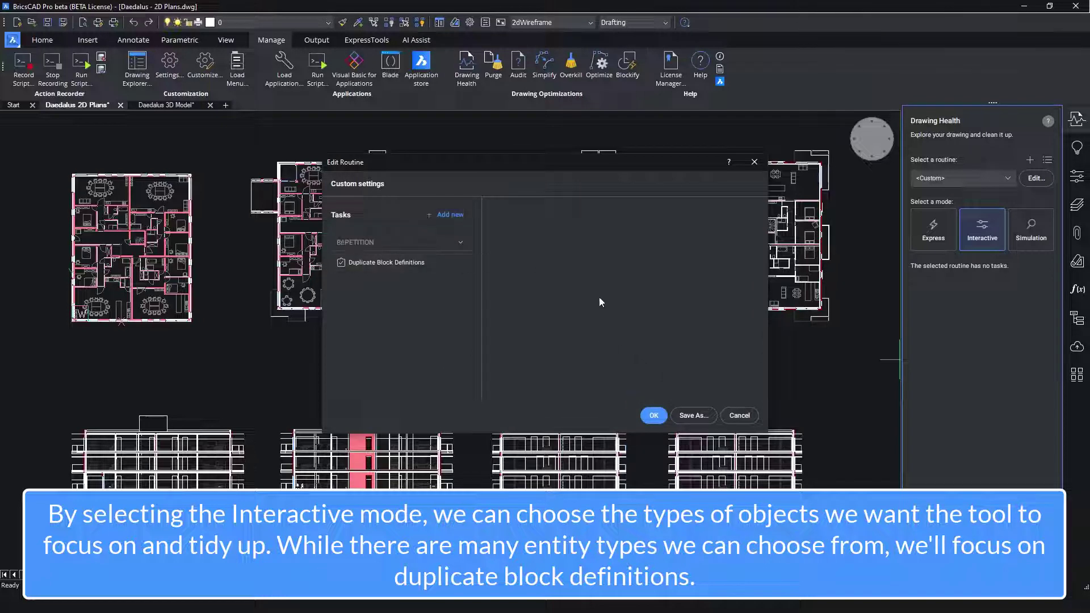
{"action": "left_click", "coordinate": [654, 416]}
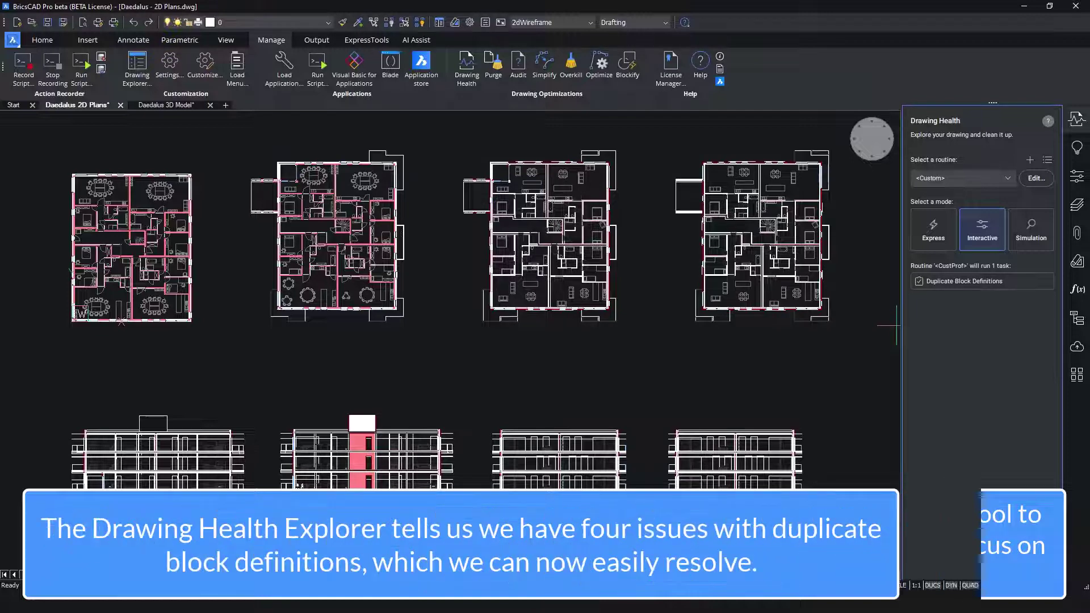
Merge the duplicate block groups, keeping Round Table for the round group, without saving a report
{"action": "left_click", "coordinate": [995, 563]}
{"action": "left_click", "coordinate": [1025, 374]}
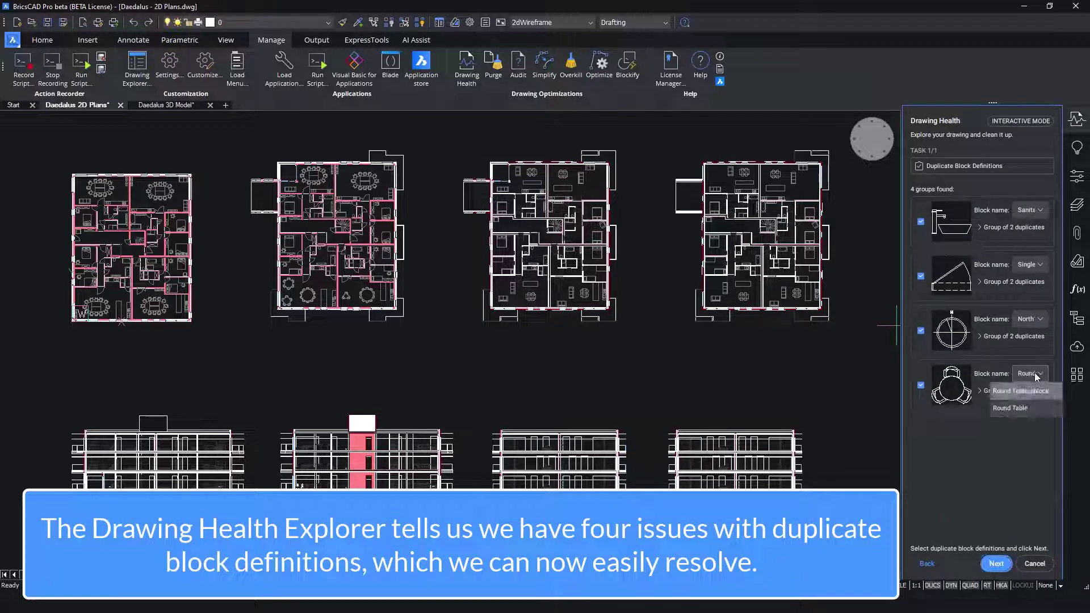
{"action": "left_click", "coordinate": [1027, 408]}
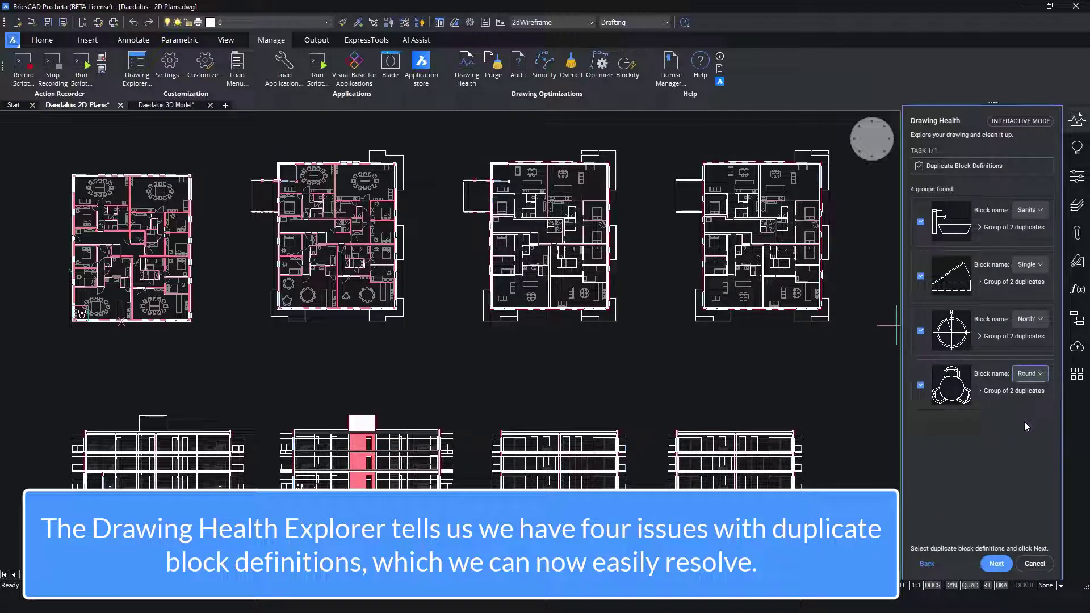
{"action": "left_click", "coordinate": [998, 564]}
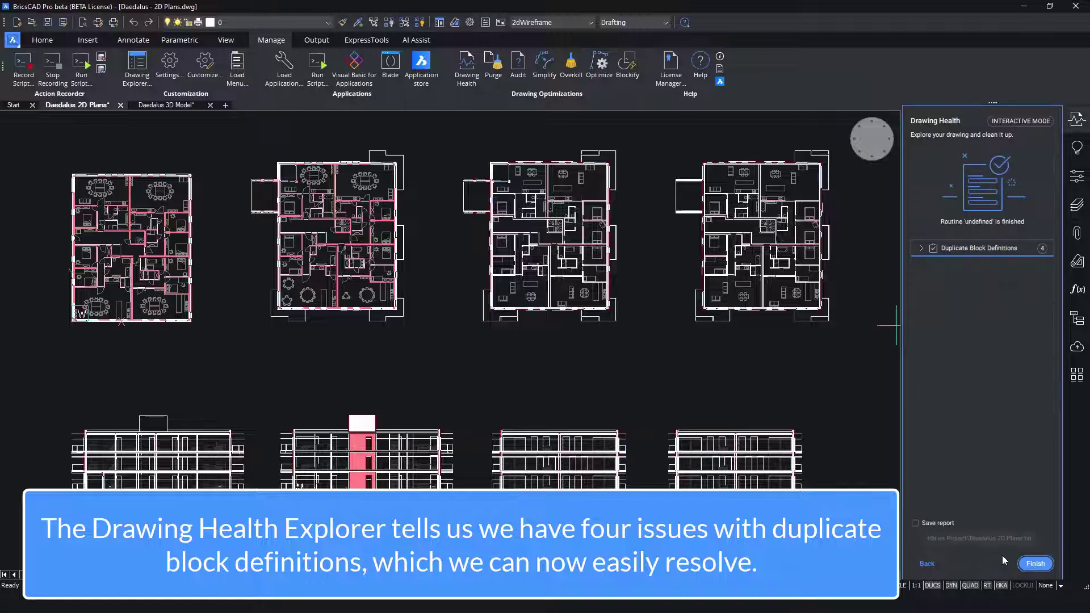
{"action": "left_click", "coordinate": [916, 523]}
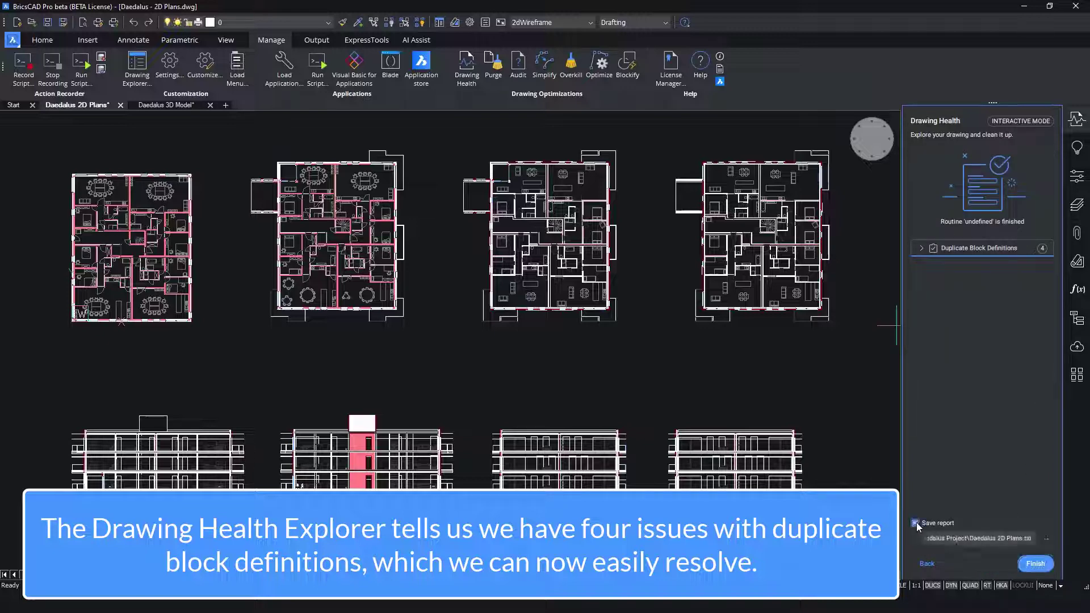
{"action": "left_click", "coordinate": [916, 524]}
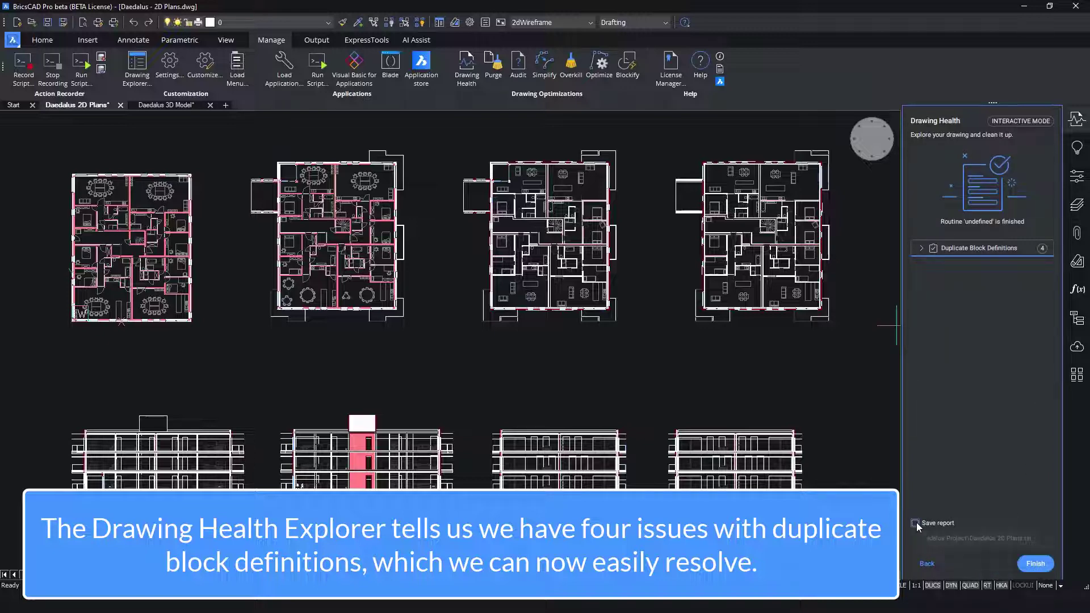
{"action": "left_click", "coordinate": [1042, 565]}
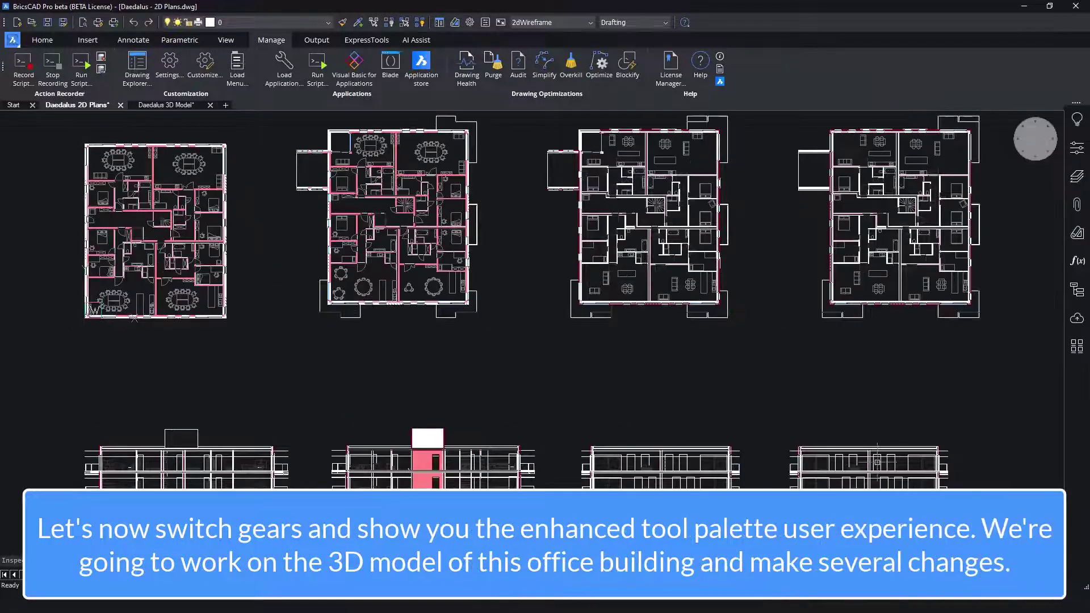
Switch to the Daedalus 3D Model drawing in the Modeling workspace
{"action": "left_click", "coordinate": [155, 105]}
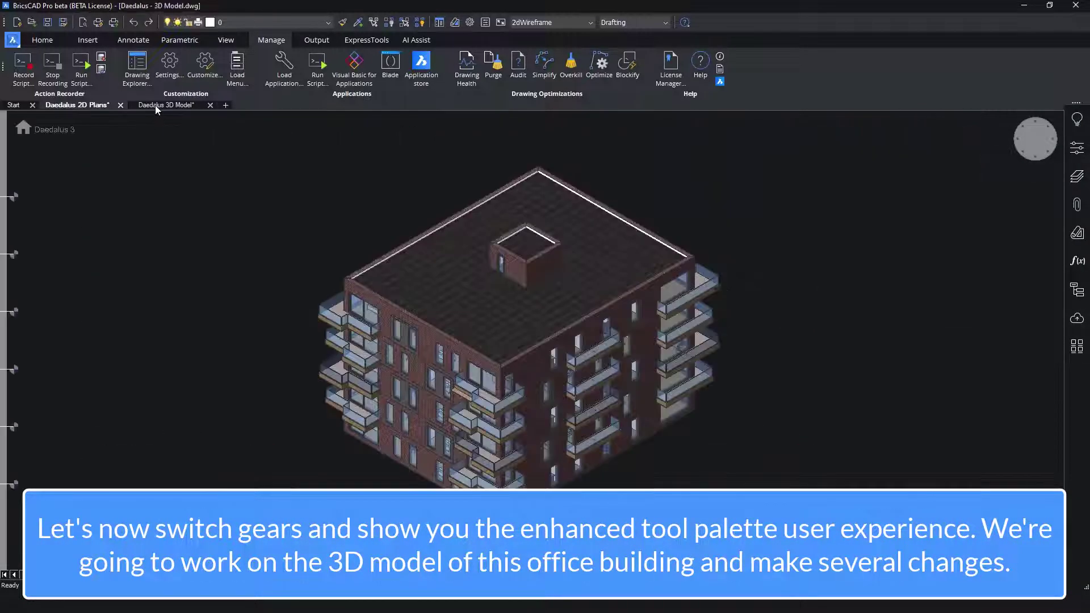
{"action": "left_click", "coordinate": [646, 23]}
{"action": "left_click", "coordinate": [642, 46]}
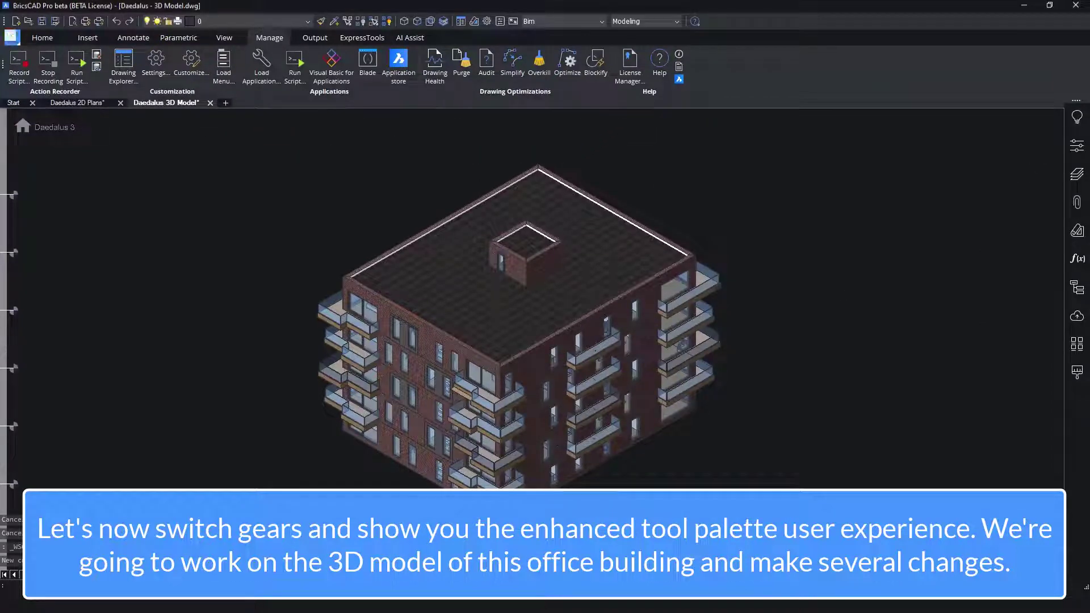
Cut a section plane through the building, view the brick exterior wall, and show Tool Palettes
{"action": "left_click", "coordinate": [714, 368]}
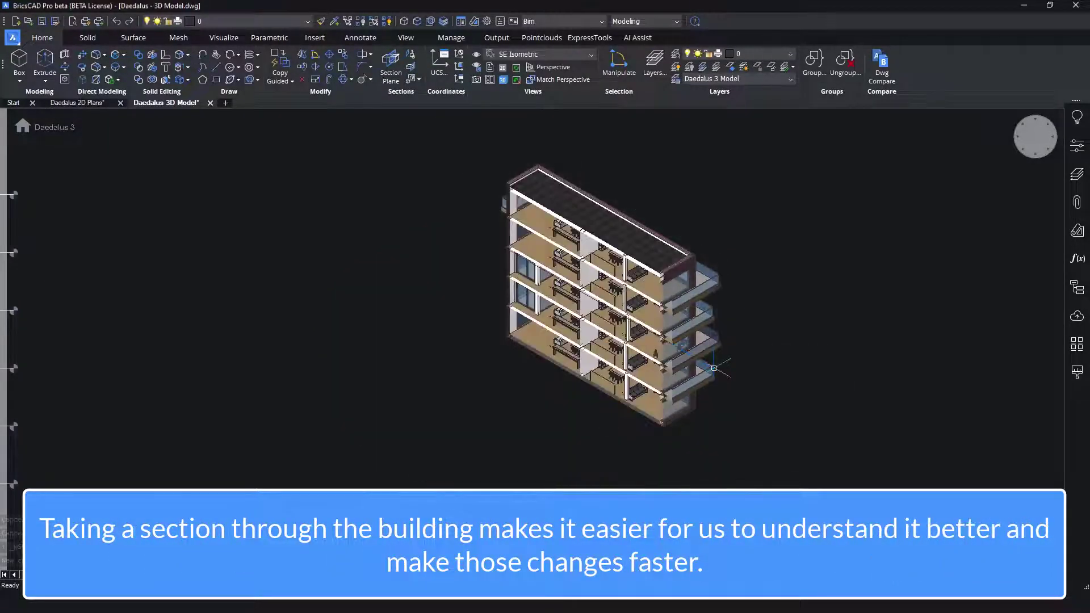
{"action": "scroll", "coordinate": [654, 274], "scroll_direction": "up", "scroll_amount": 5}
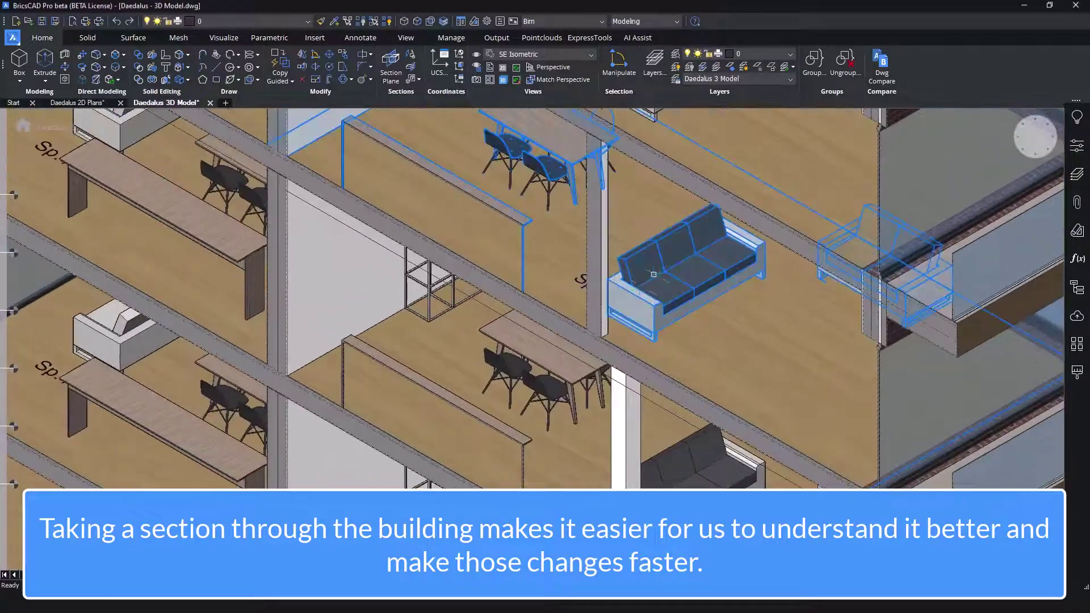
{"action": "mouse_move", "coordinate": [654, 274]}
{"action": "middle_mouse_down", "text": "shift"}
{"action": "mouse_move", "coordinate": [728, 344]}
{"action": "mouse_move", "coordinate": [739, 319]}
{"action": "middle_mouse_up", "text": "shift"}
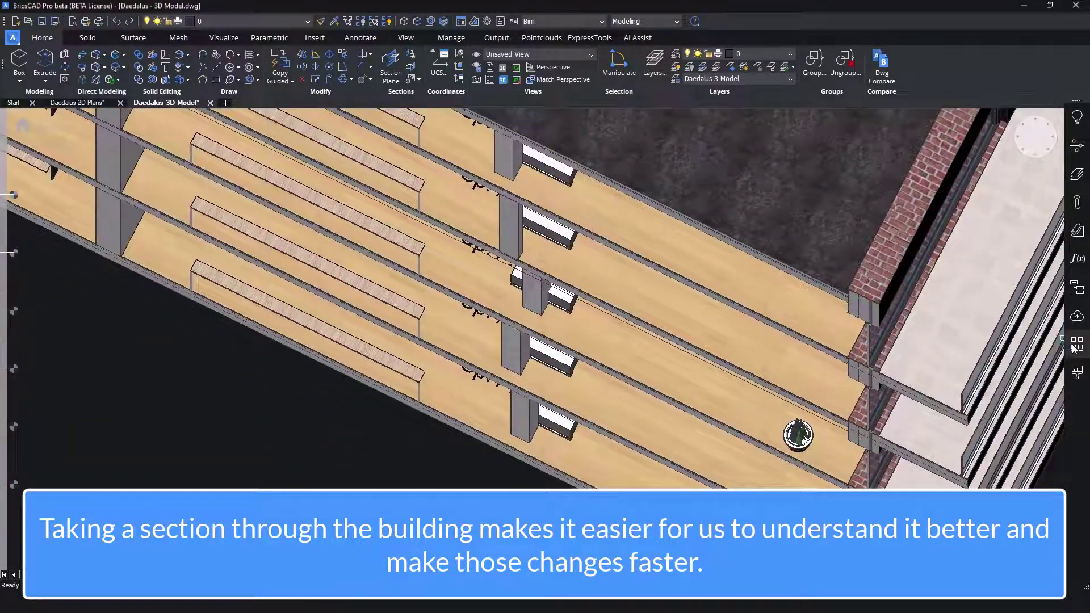
{"action": "left_click", "coordinate": [1073, 346]}
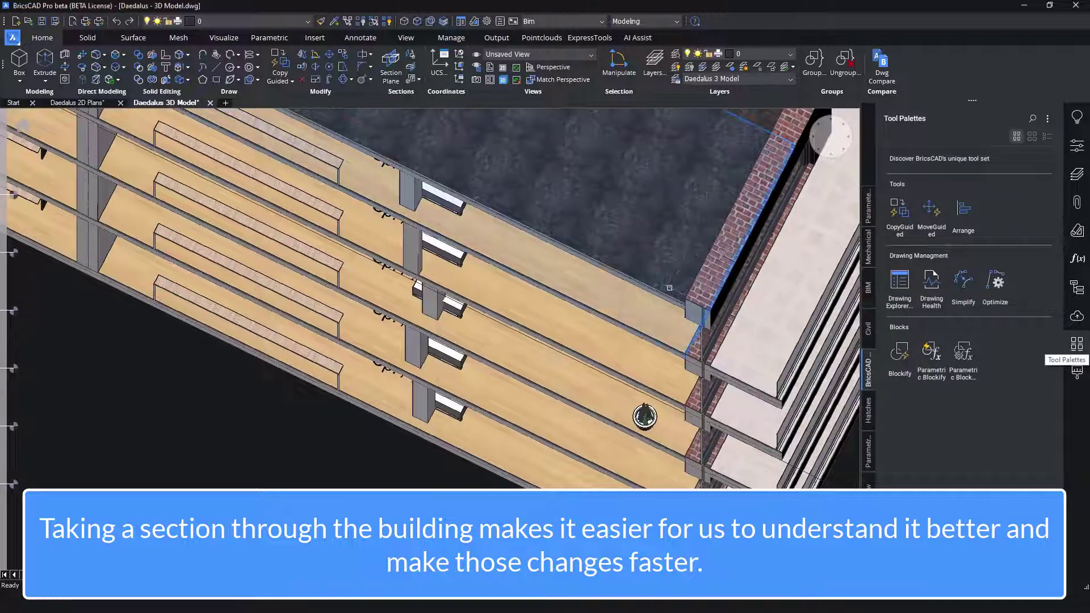
Start Arrange on the four stacked columns
{"action": "left_click", "coordinate": [961, 217]}
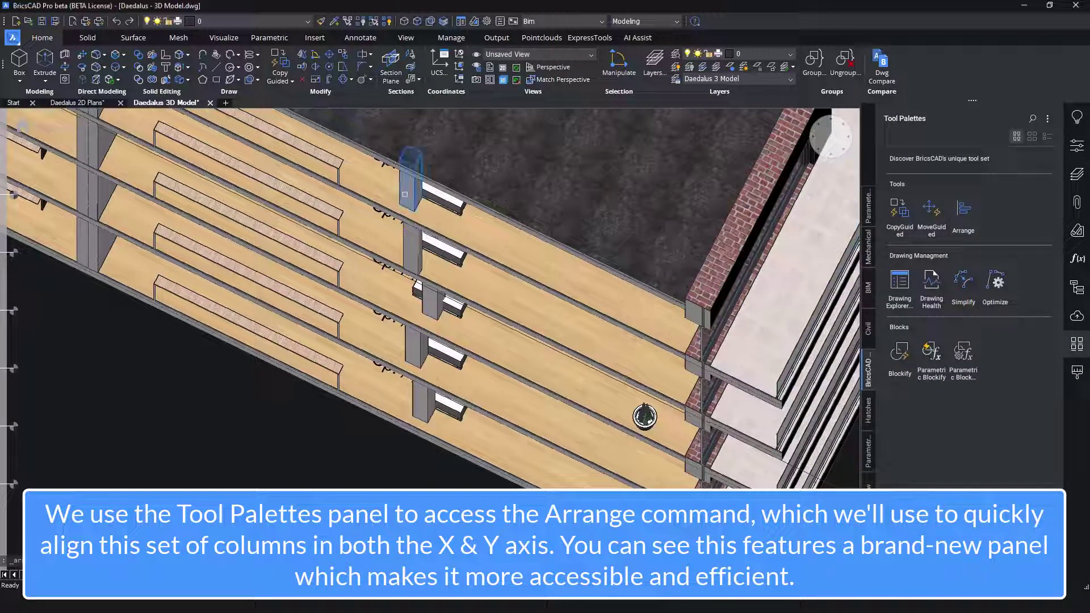
{"action": "left_click", "coordinate": [405, 196]}
{"action": "left_click", "coordinate": [407, 257]}
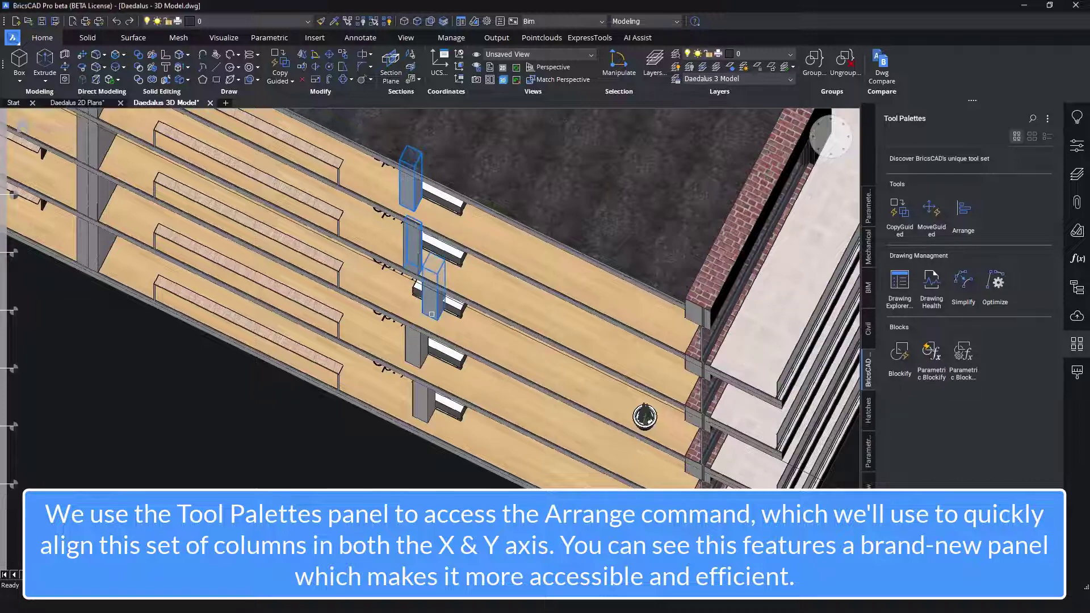
{"action": "left_click", "coordinate": [433, 284]}
{"action": "left_click", "coordinate": [418, 359]}
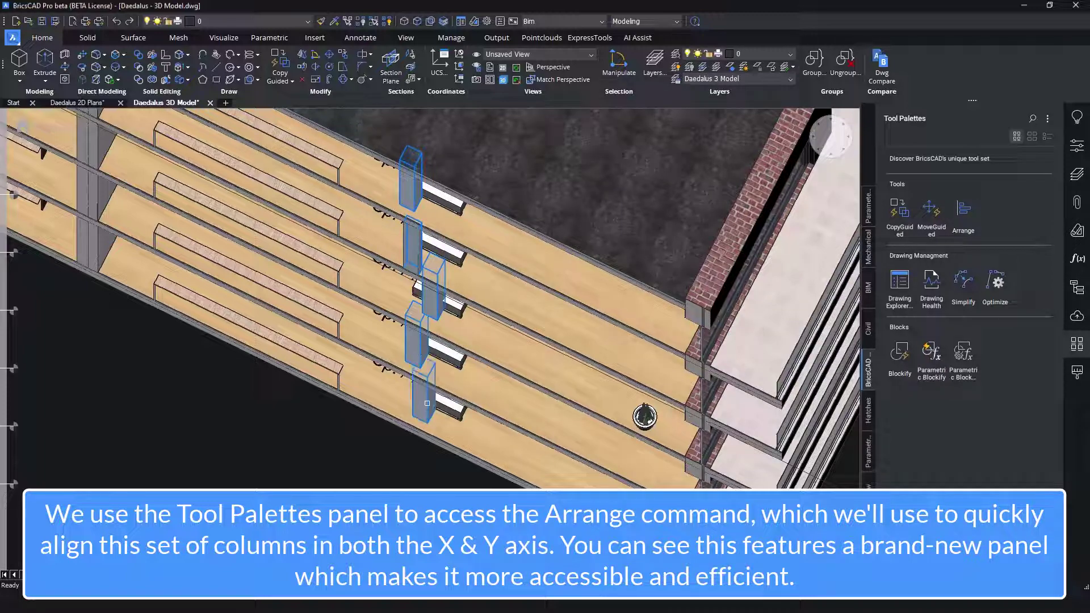
{"action": "scroll", "coordinate": [480, 388], "scroll_direction": "up", "scroll_amount": 2}
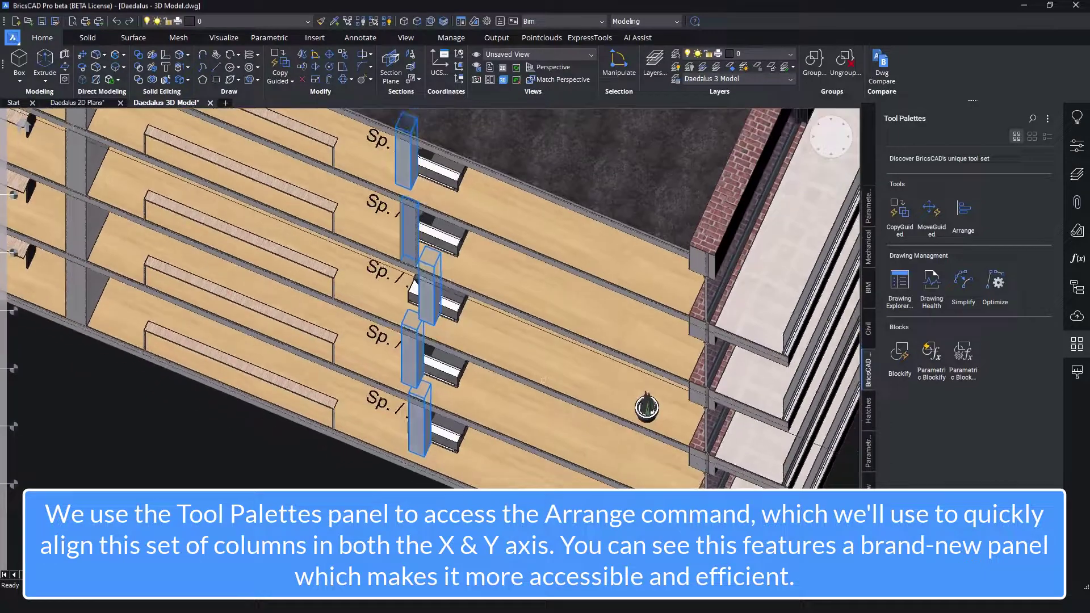
{"action": "key", "text": "Return"}
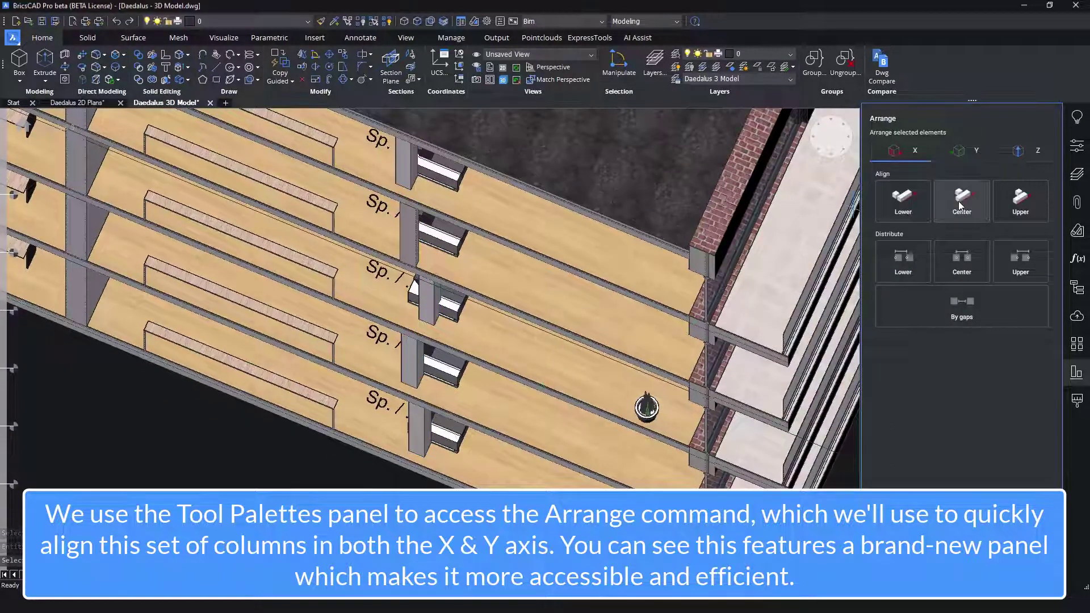
Centre-align the columns on X with a 25 offset, then centre them on Y
{"action": "left_click", "coordinate": [960, 203]}
{"action": "mouse_move", "coordinate": [404, 356]}
{"action": "left_mouse_down"}
{"action": "mouse_move", "coordinate": [378, 342]}
{"action": "mouse_move", "coordinate": [420, 367]}
{"action": "left_mouse_up"}
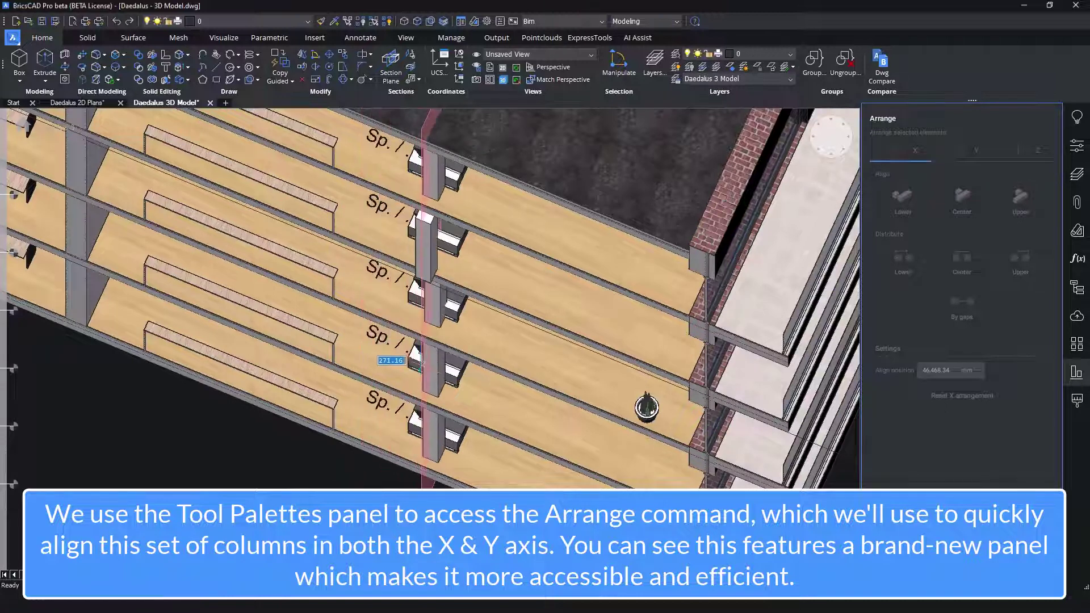
{"action": "type", "text": "250"}
{"action": "key", "text": "Return"}
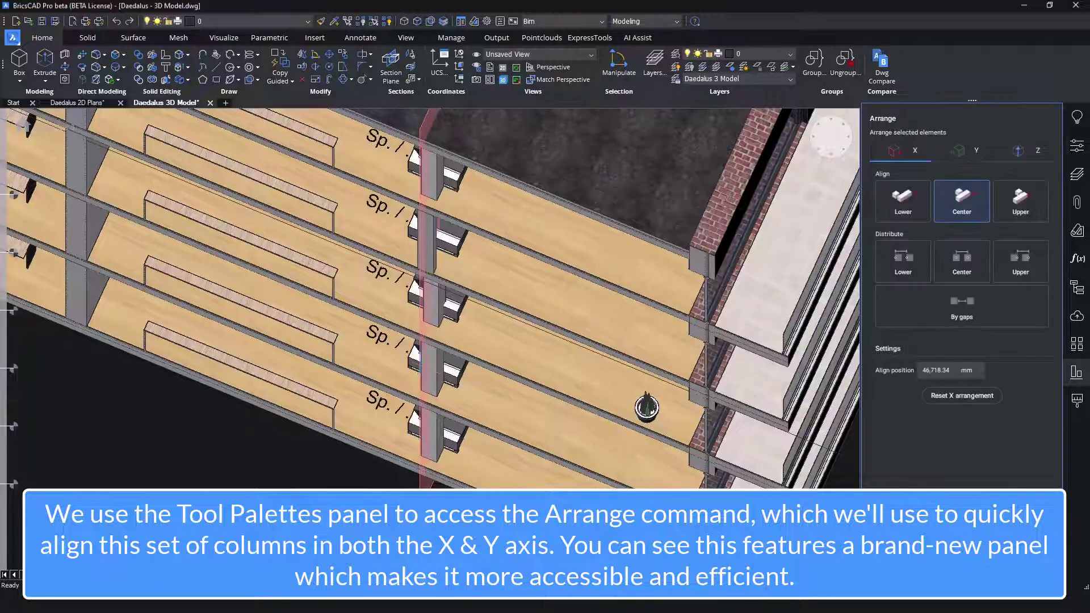
{"action": "left_click", "coordinate": [958, 151]}
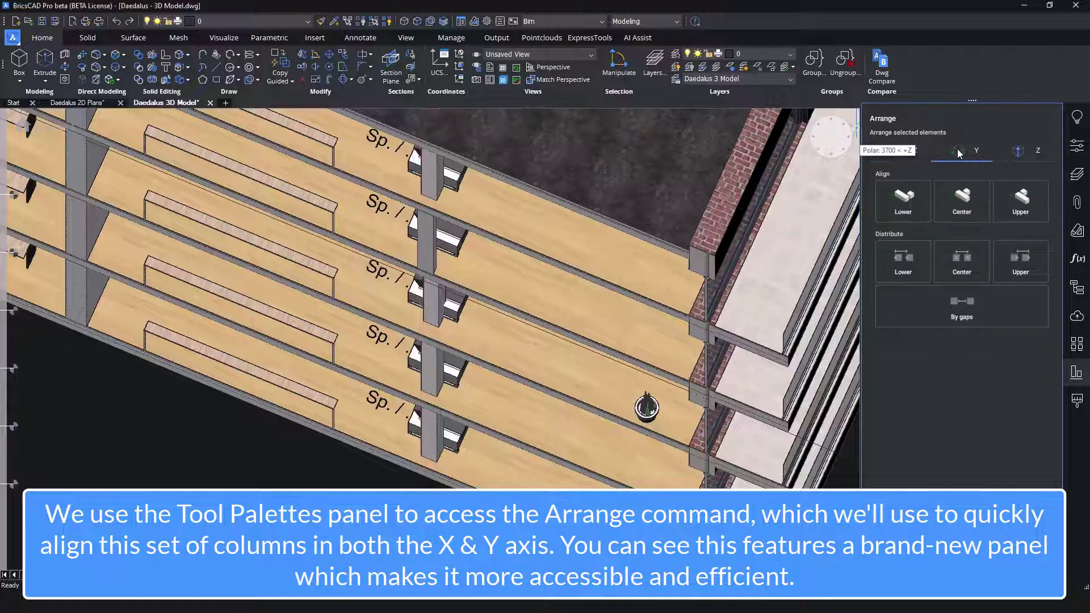
{"action": "left_click", "coordinate": [957, 194]}
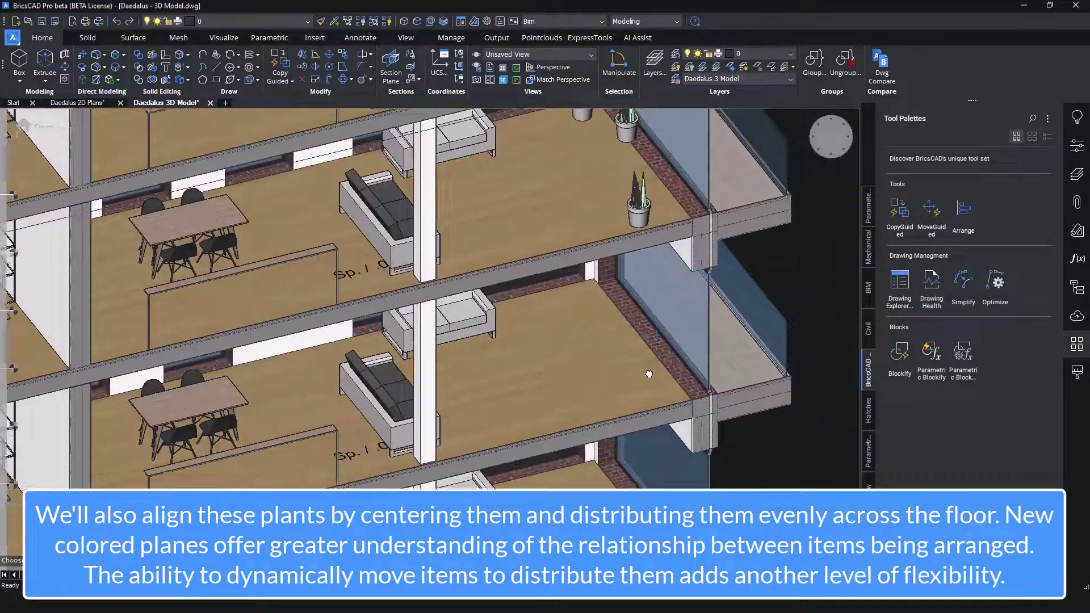
Centre-align the three potted plants on X with a 50 offset
{"action": "scroll", "coordinate": [650, 373], "scroll_direction": "up", "scroll_amount": 5}
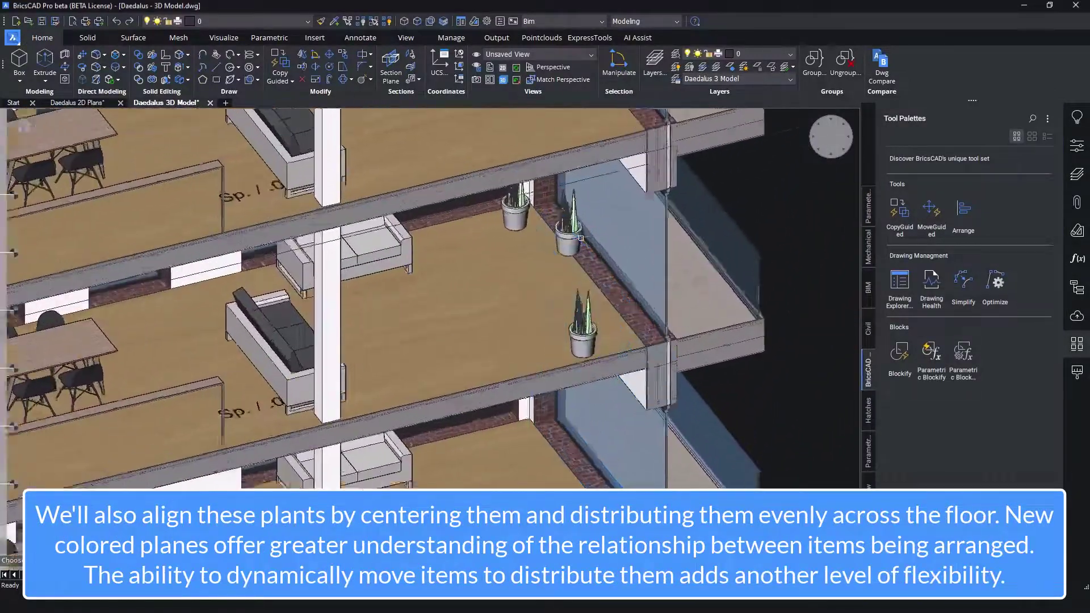
{"action": "middle_click_drag", "start_coordinate": [592, 270], "coordinate": [602, 315], "text": "shift"}
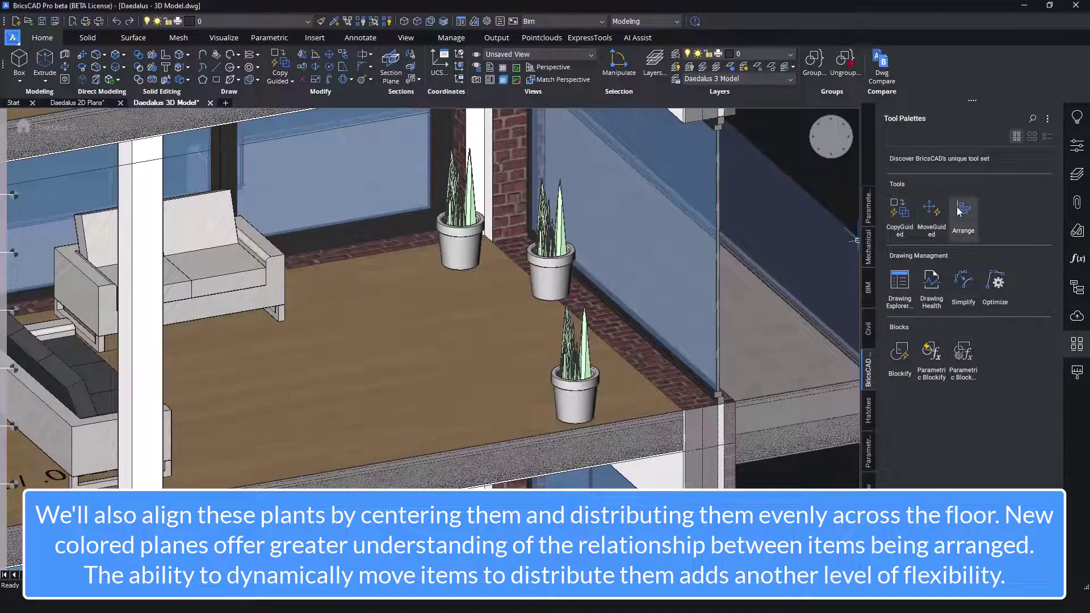
{"action": "left_click", "coordinate": [477, 230]}
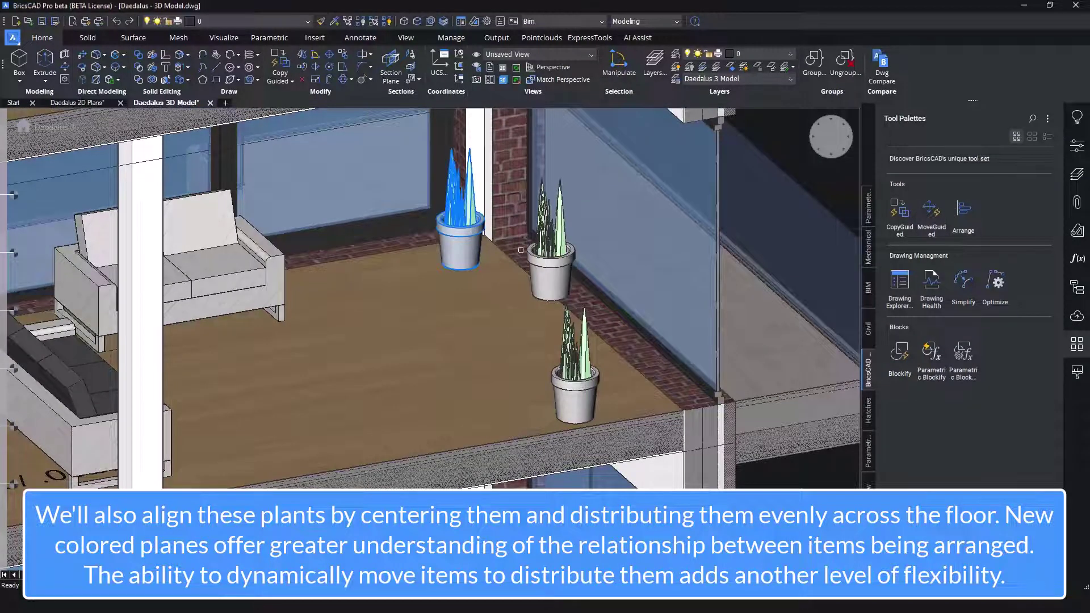
{"action": "left_click", "coordinate": [555, 266]}
{"action": "left_click", "coordinate": [568, 396]}
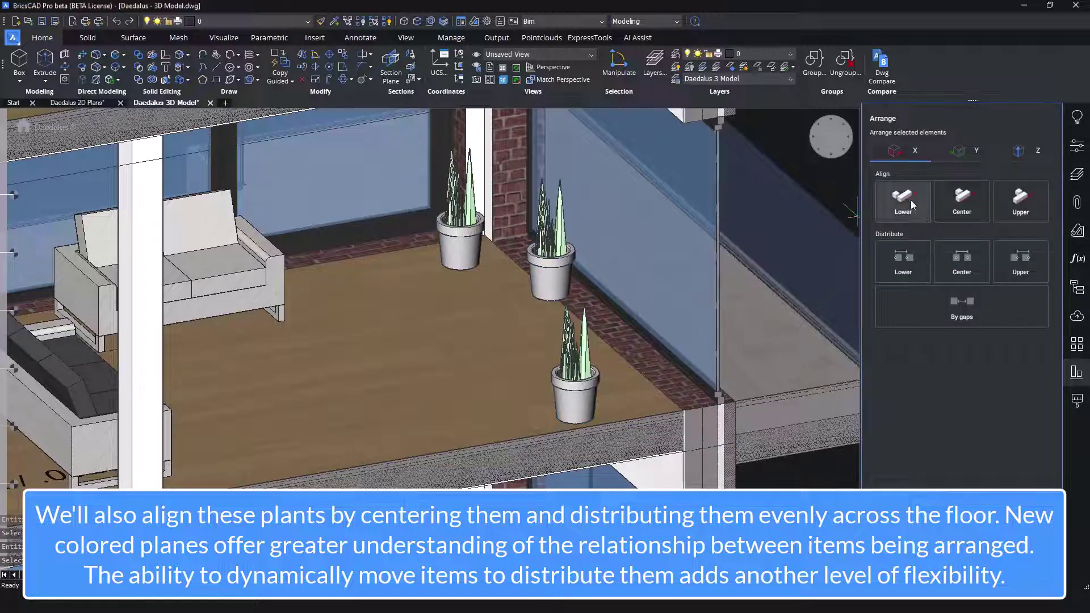
{"action": "left_click", "coordinate": [960, 199]}
{"action": "left_click", "coordinate": [595, 275]}
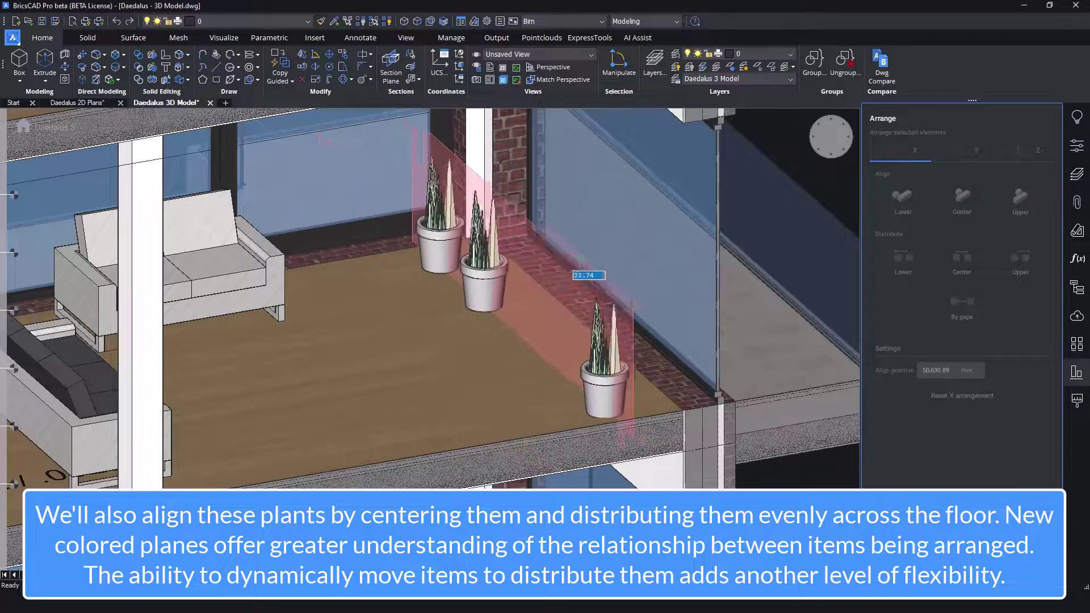
{"action": "type", "text": "50"}
{"action": "key", "text": "Return"}
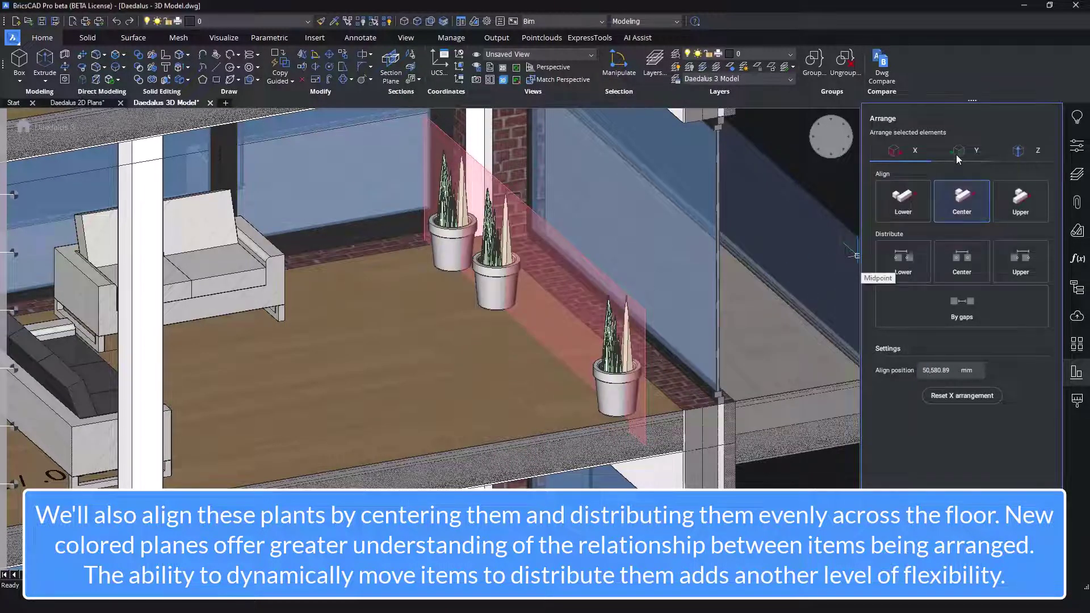
Distribute the plants along Y by equal gaps, widening the spacing via the third plant
{"action": "left_click", "coordinate": [957, 154]}
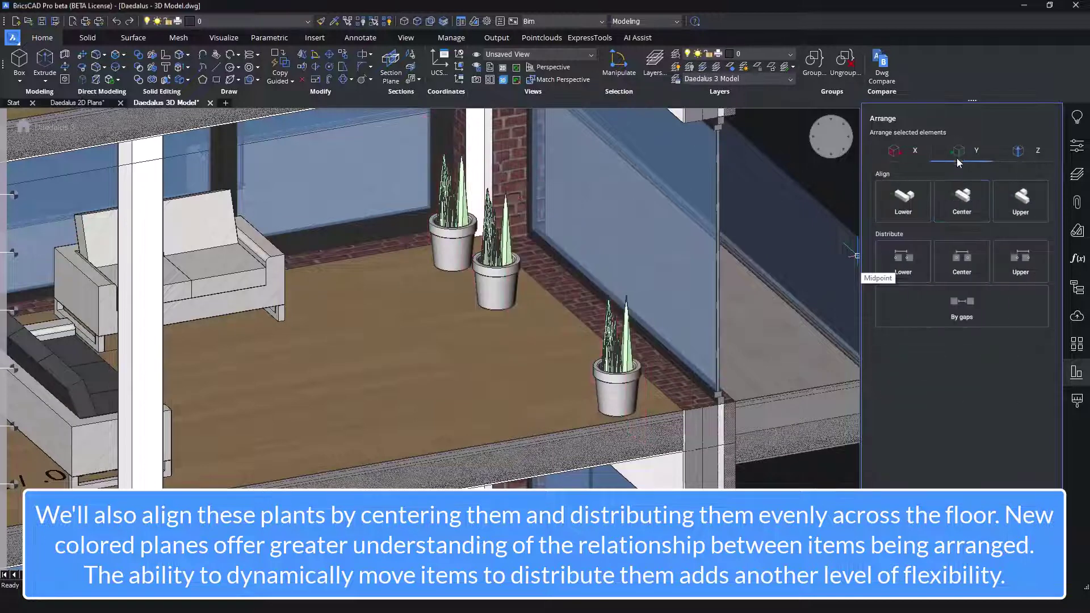
{"action": "left_click", "coordinate": [961, 312]}
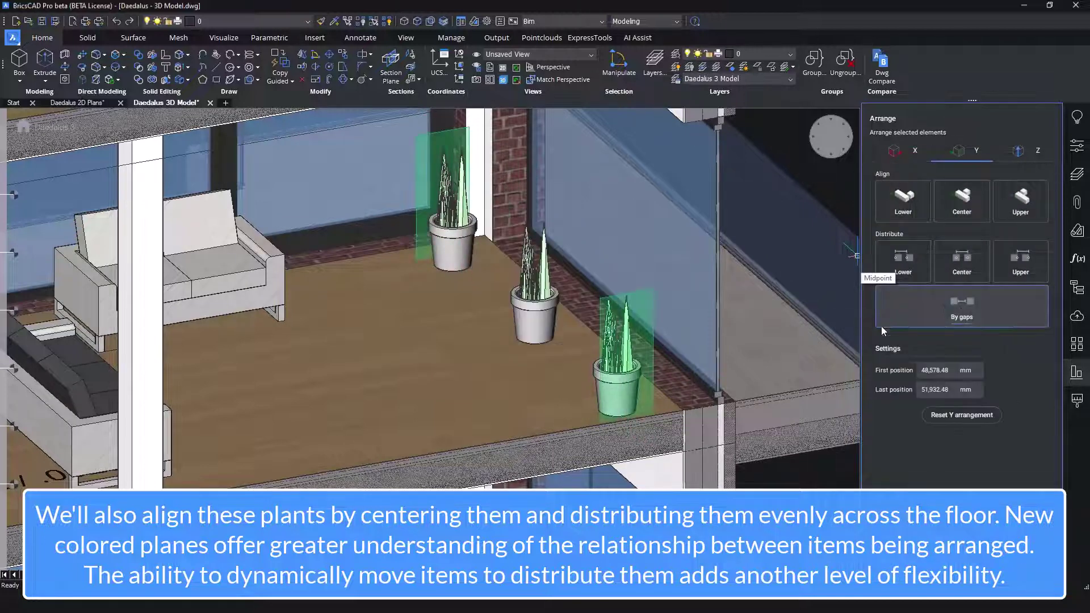
{"action": "mouse_move", "coordinate": [635, 340]}
{"action": "left_mouse_down"}
{"action": "mouse_move", "coordinate": [583, 295]}
{"action": "mouse_move", "coordinate": [627, 333]}
{"action": "left_mouse_up"}
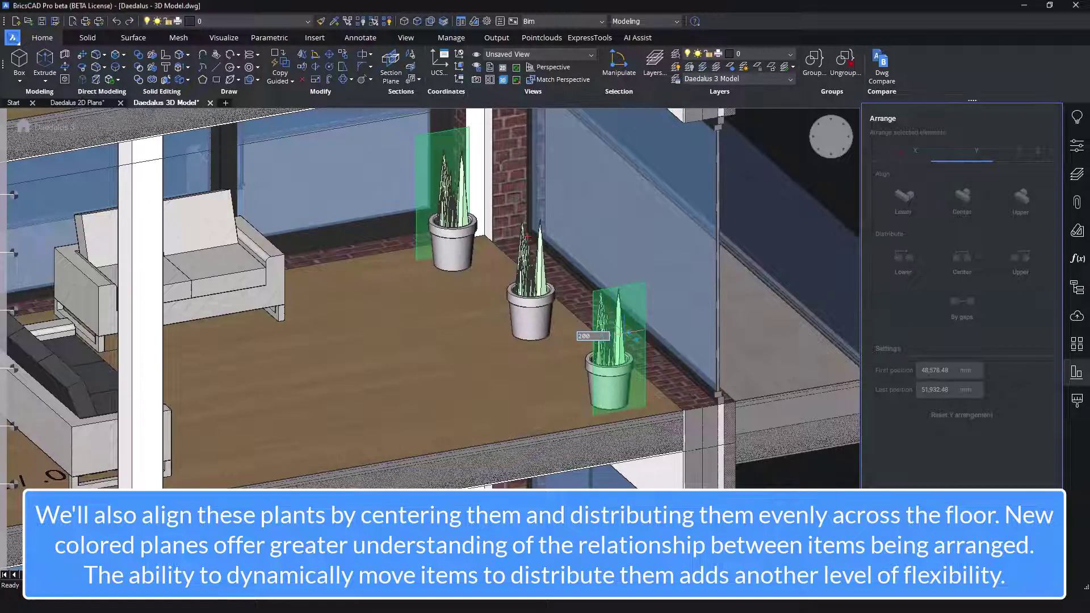
{"action": "key", "text": "Return"}
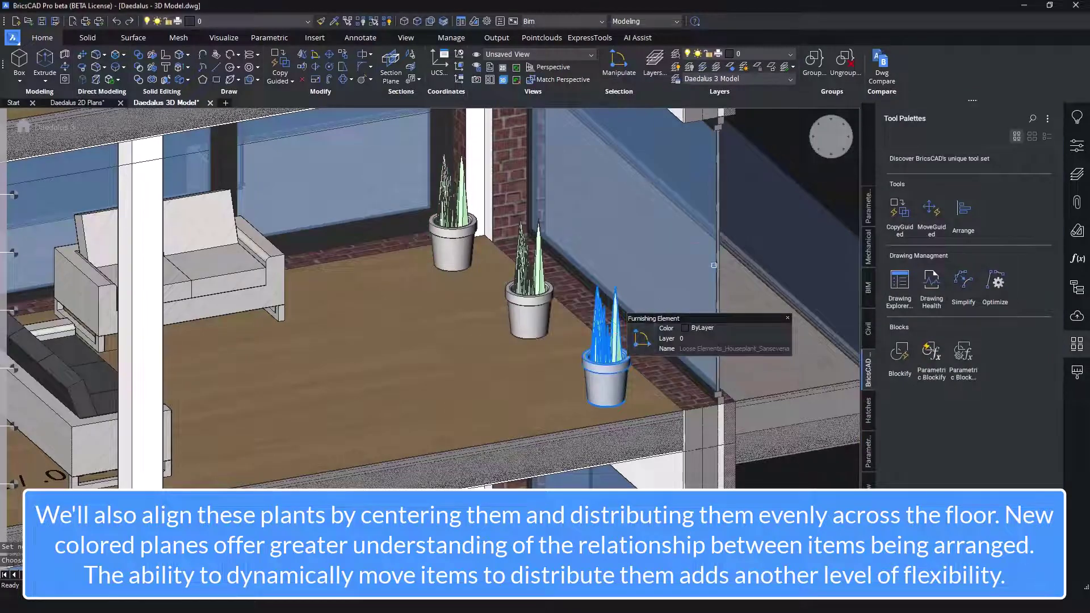
{"action": "middle_click_drag", "start_coordinate": [639, 237], "coordinate": [698, 250], "text": "shift"}
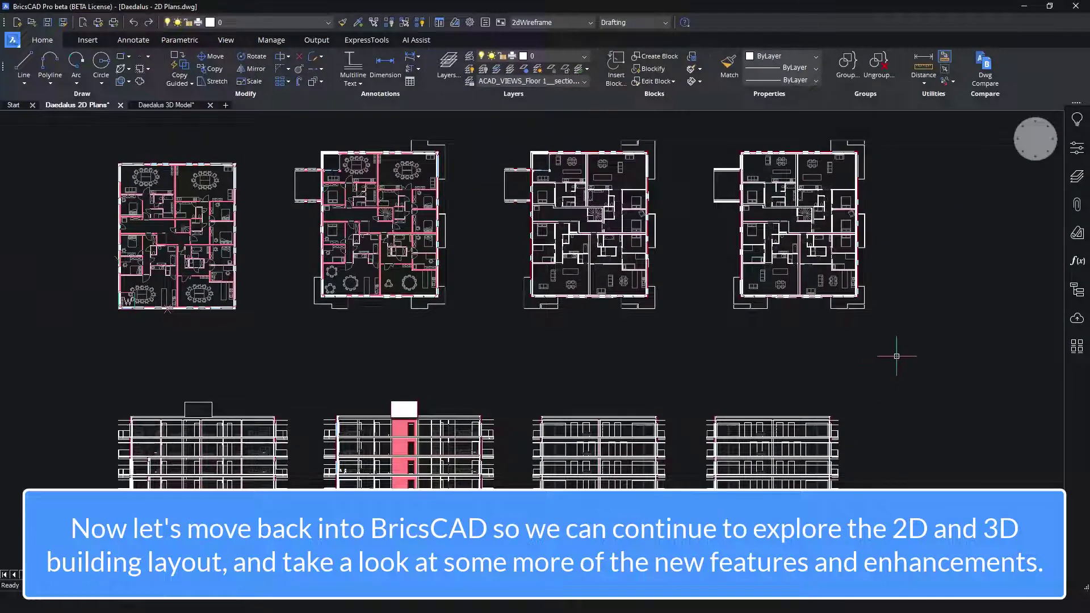
Open the Daedalus sheet set and collapse, then re-expand, the Floor Plans and Section Plans groups
{"action": "left_click", "coordinate": [1075, 235]}
{"action": "left_click", "coordinate": [927, 197]}
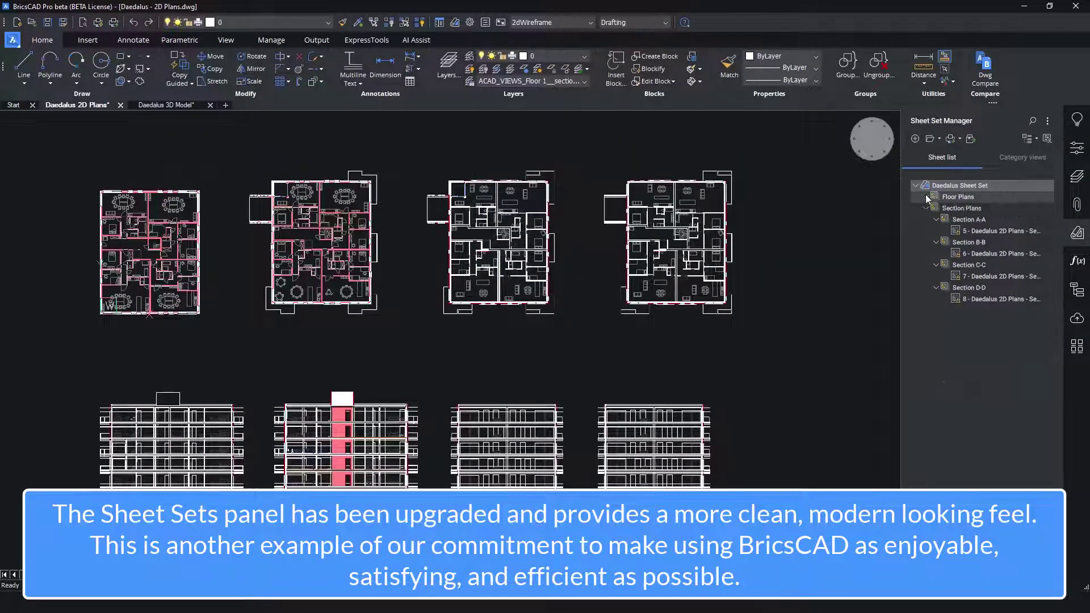
{"action": "left_click", "coordinate": [926, 209]}
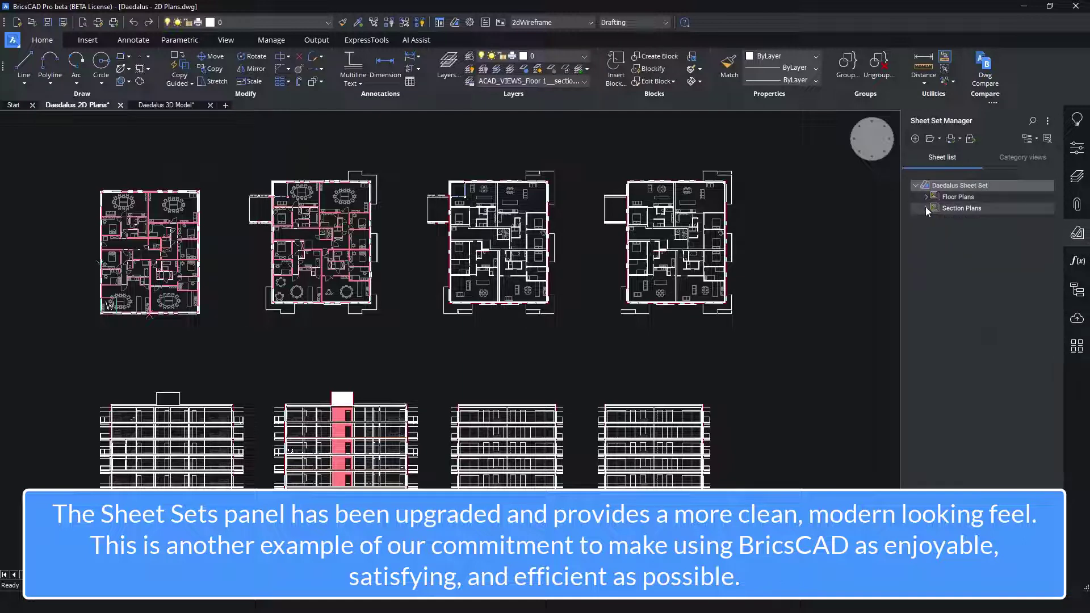
{"action": "left_click", "coordinate": [927, 208]}
{"action": "left_click", "coordinate": [927, 197]}
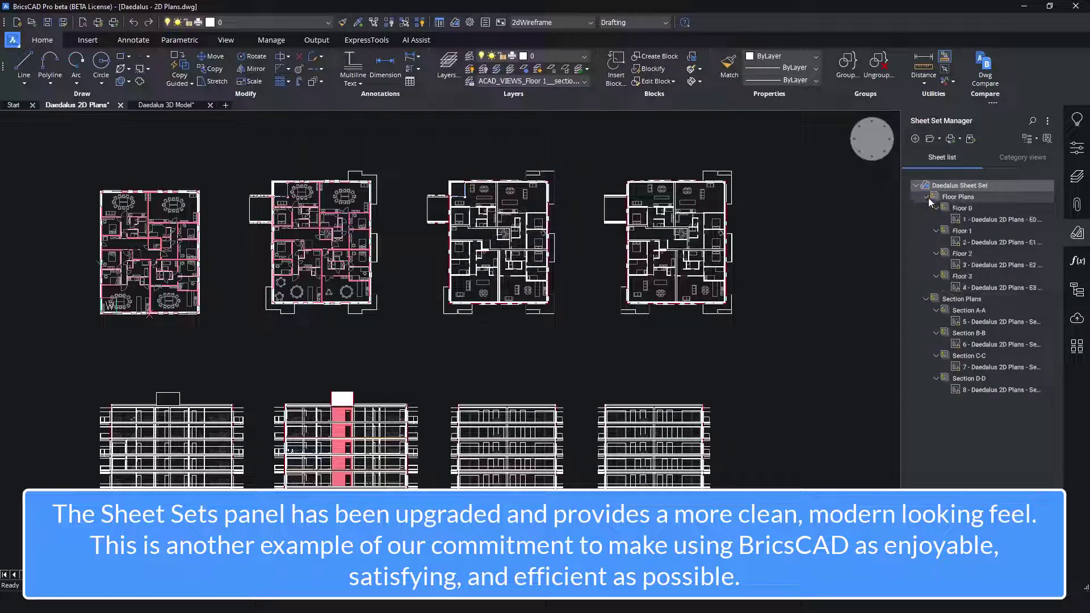
Open the Floor 1 and Section A-A sheets, return to Model, and close the Sheet Set Manager
{"action": "double_click", "coordinate": [995, 243]}
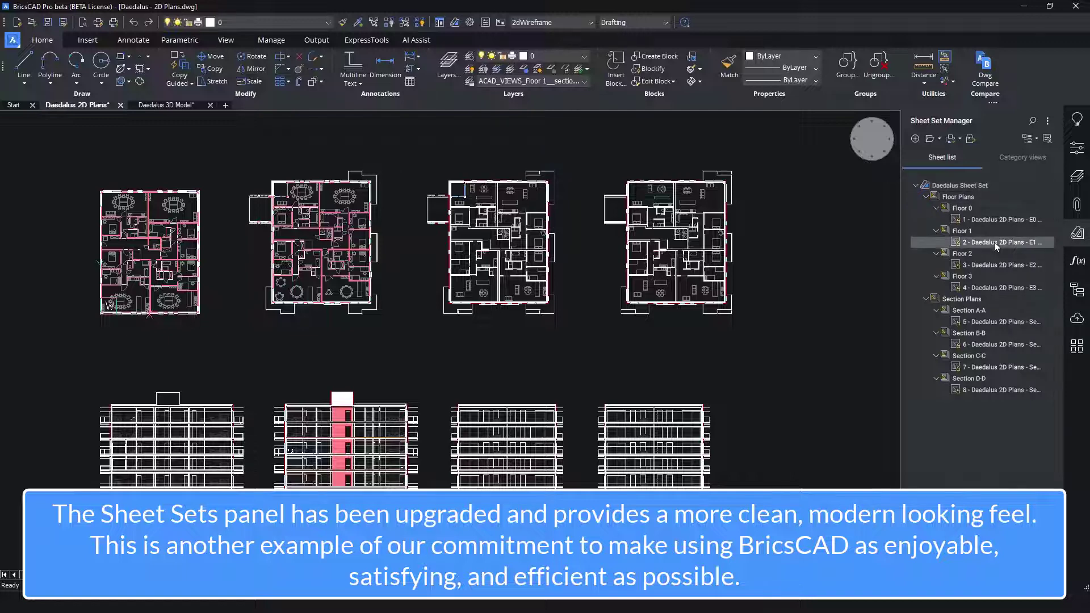
{"action": "double_click", "coordinate": [1007, 322]}
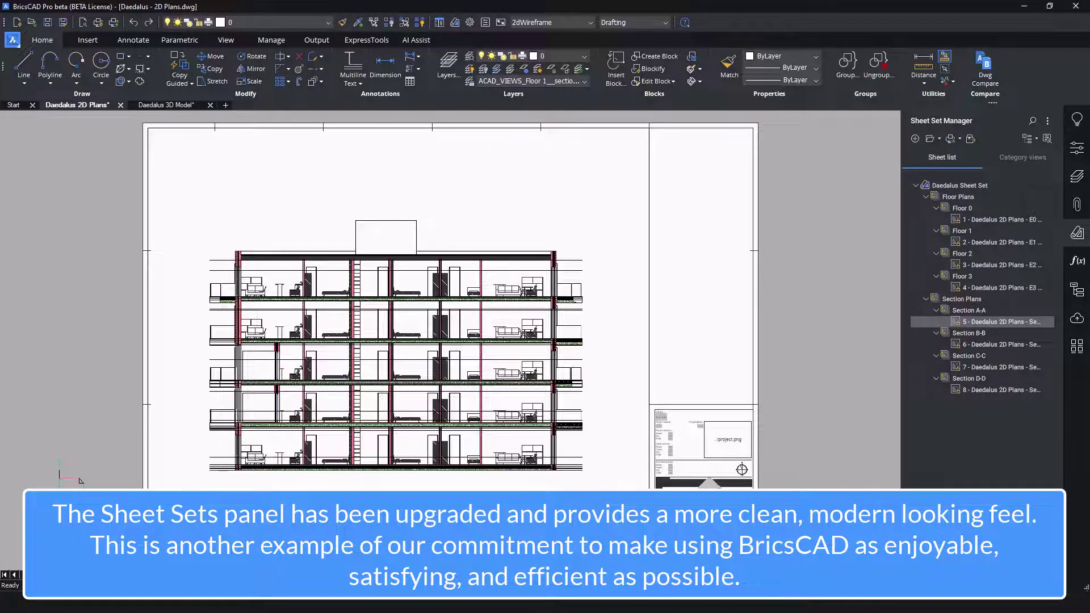
{"action": "left_click", "coordinate": [36, 574]}
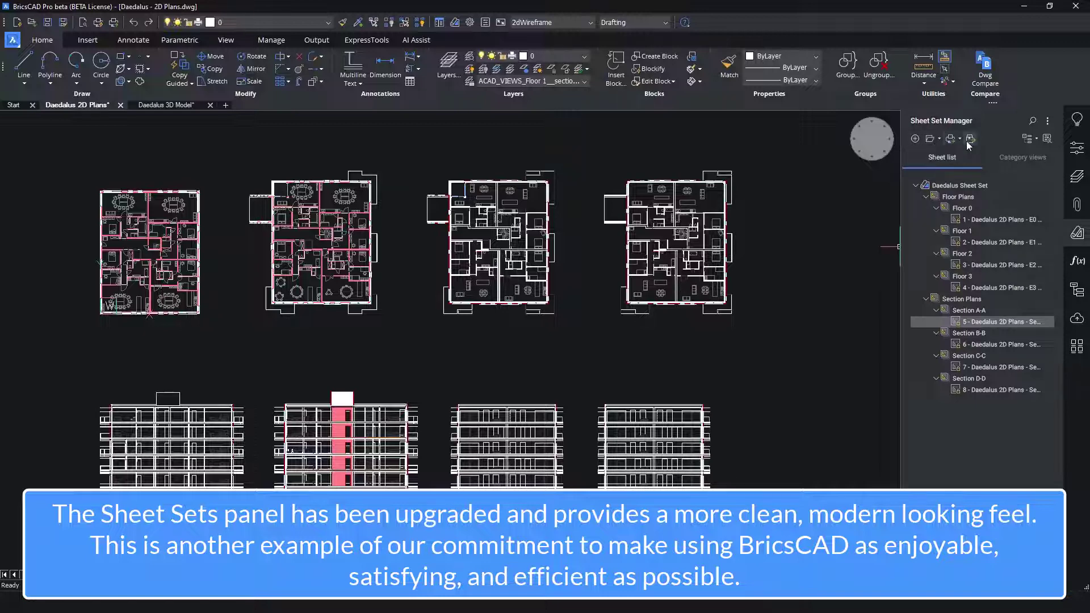
{"action": "left_click", "coordinate": [1048, 120]}
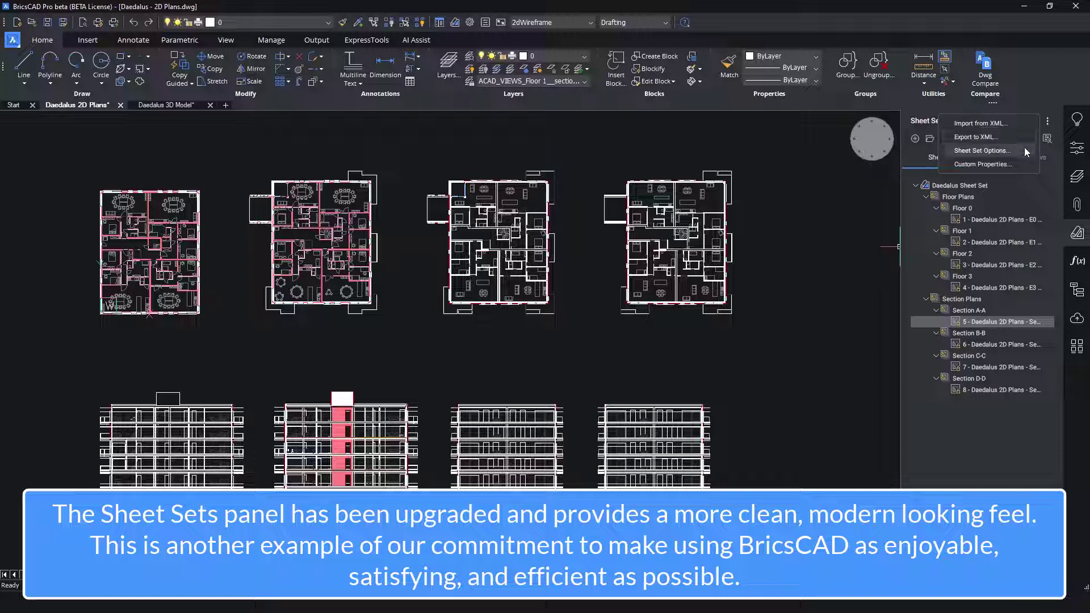
{"action": "left_click", "coordinate": [1079, 235]}
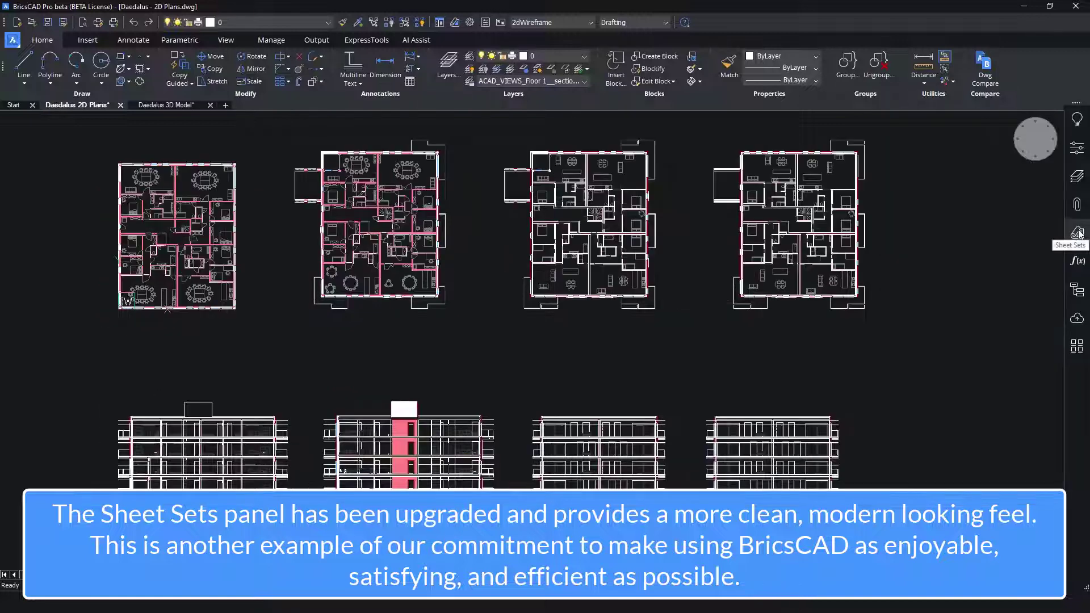
Browse the Draw, Parametrics and Hatches palettes, then add a new section under BricsCAD Tools
{"action": "left_click", "coordinate": [1075, 350]}
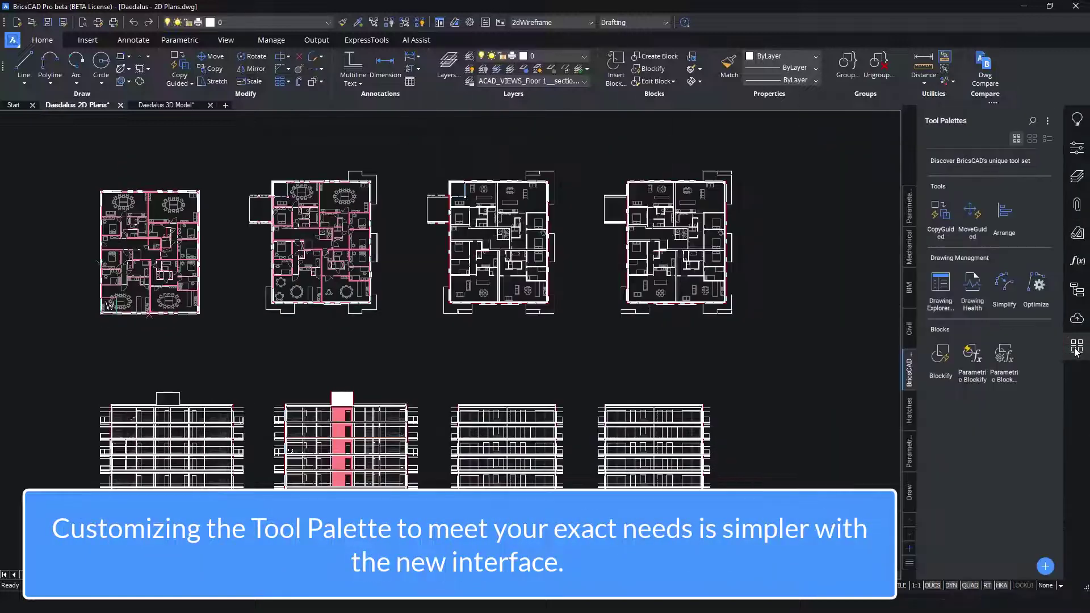
{"action": "left_click", "coordinate": [912, 489]}
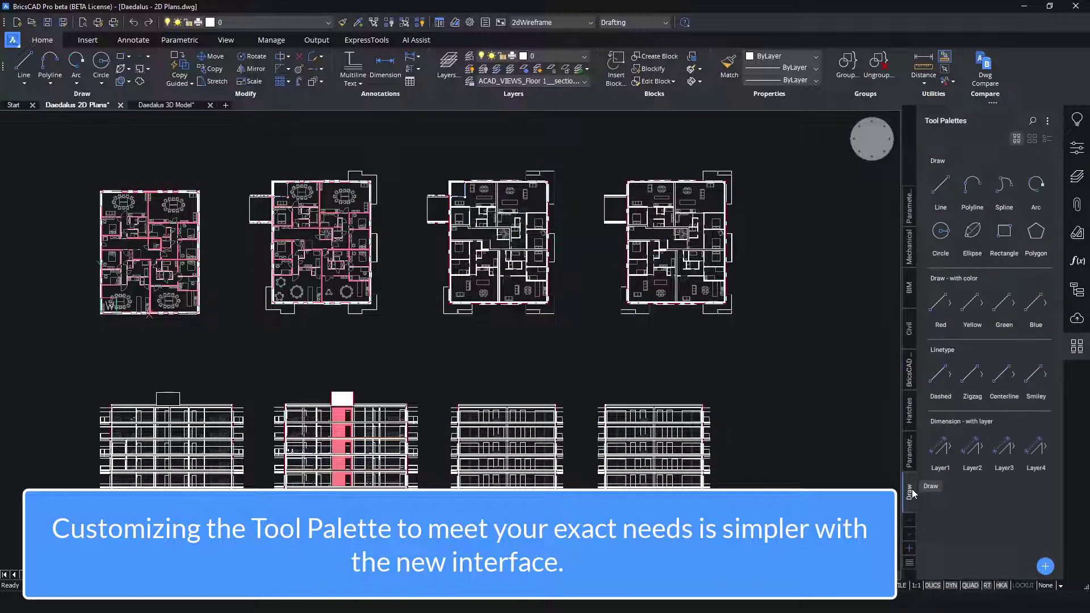
{"action": "left_click", "coordinate": [911, 452]}
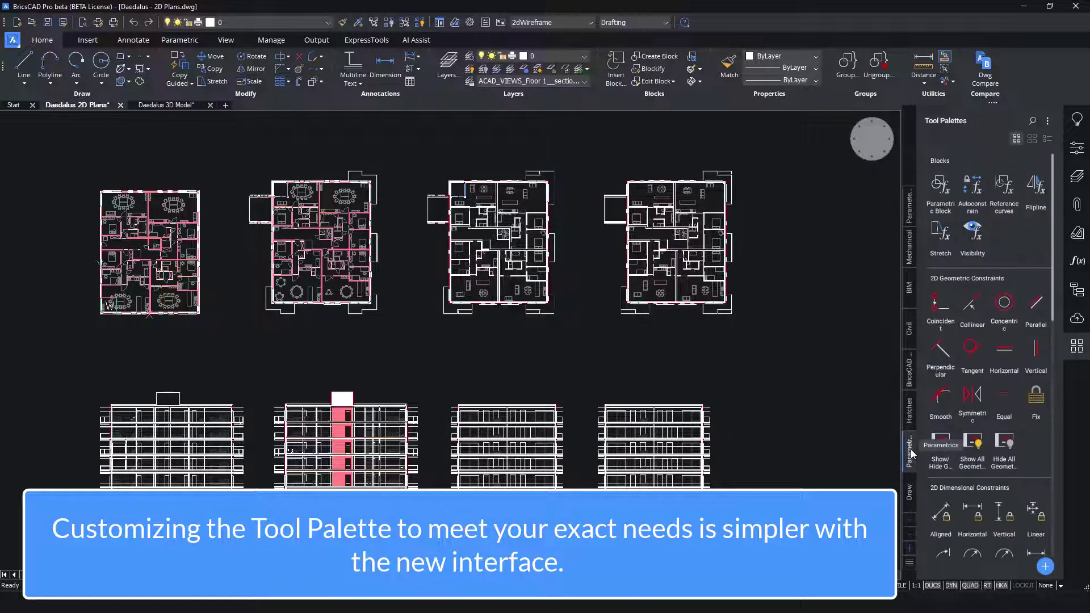
{"action": "left_click", "coordinate": [909, 413]}
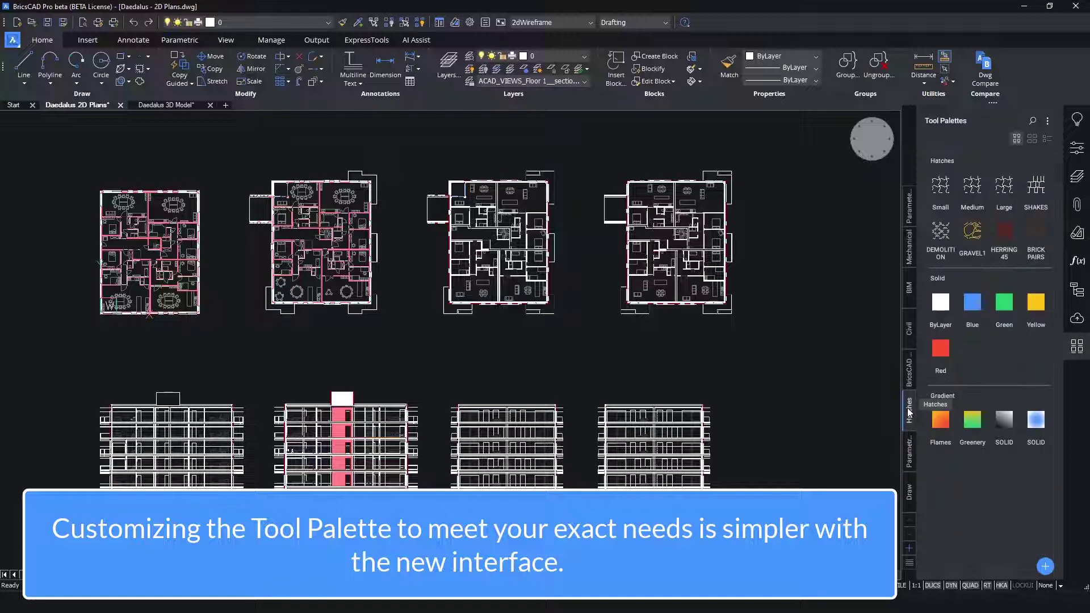
{"action": "left_click", "coordinate": [909, 370]}
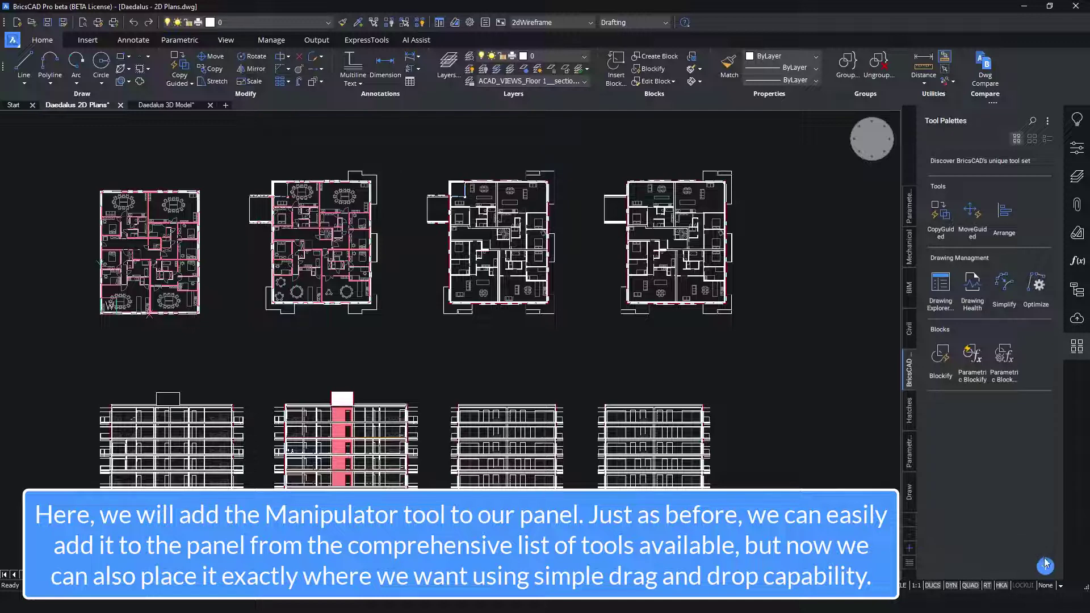
{"action": "left_click", "coordinate": [1047, 564]}
Name the new palette section 'Manipulator'
{"action": "left_click", "coordinate": [1043, 534]}
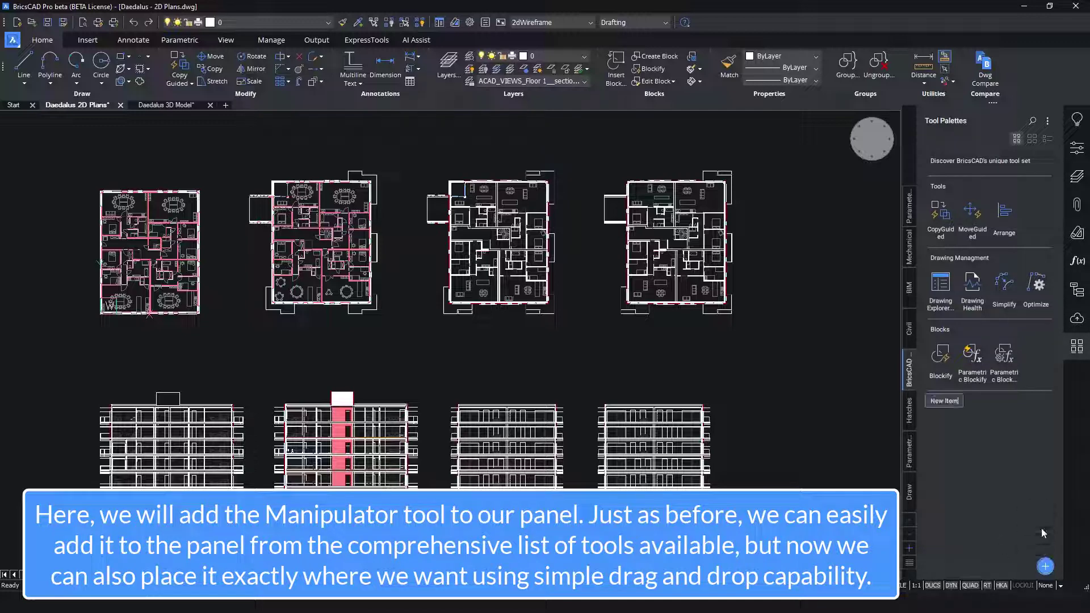
{"action": "type", "text": "Manip"}
{"action": "type", "text": "ulator"}
{"action": "key", "text": "Return"}
Add the Manipulate command to the Manipulator section, position it, and close the palettes
{"action": "left_click", "coordinate": [1046, 567]}
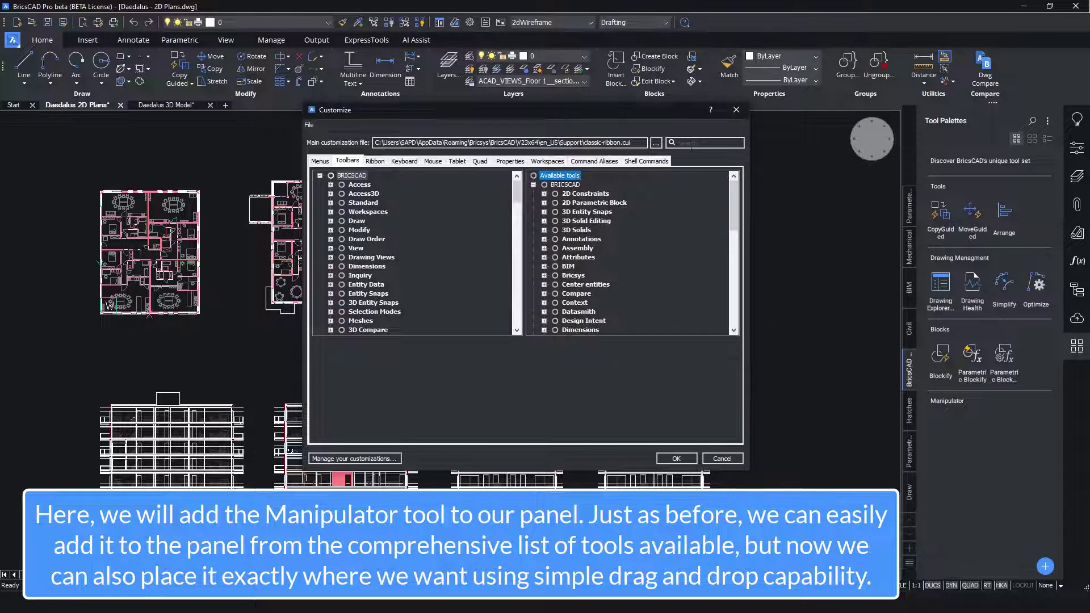
{"action": "type", "text": "manip"}
{"action": "right_click", "coordinate": [602, 188]}
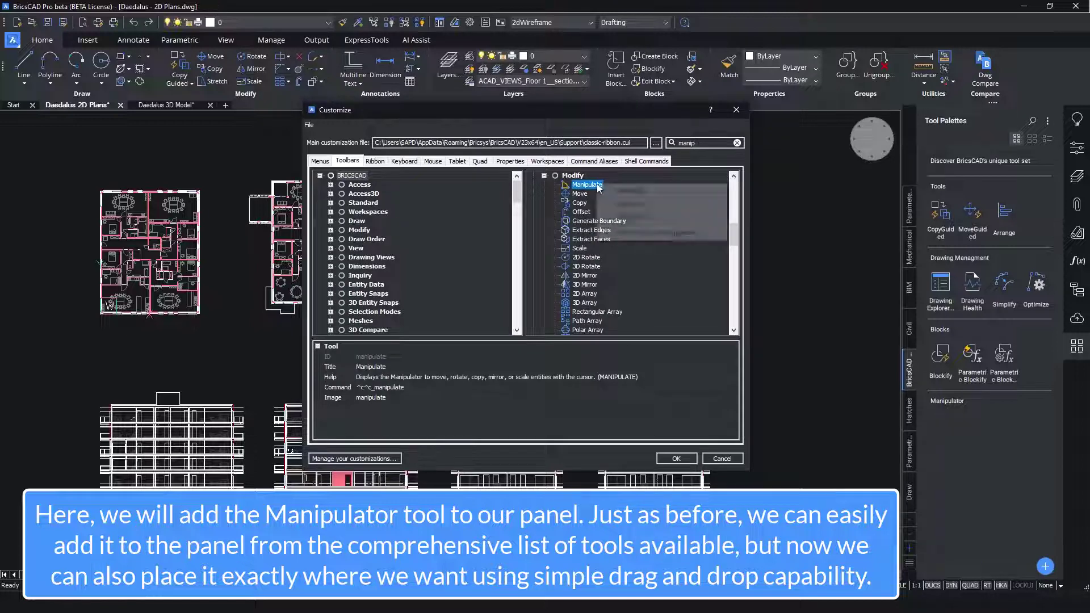
{"action": "left_click", "coordinate": [691, 233]}
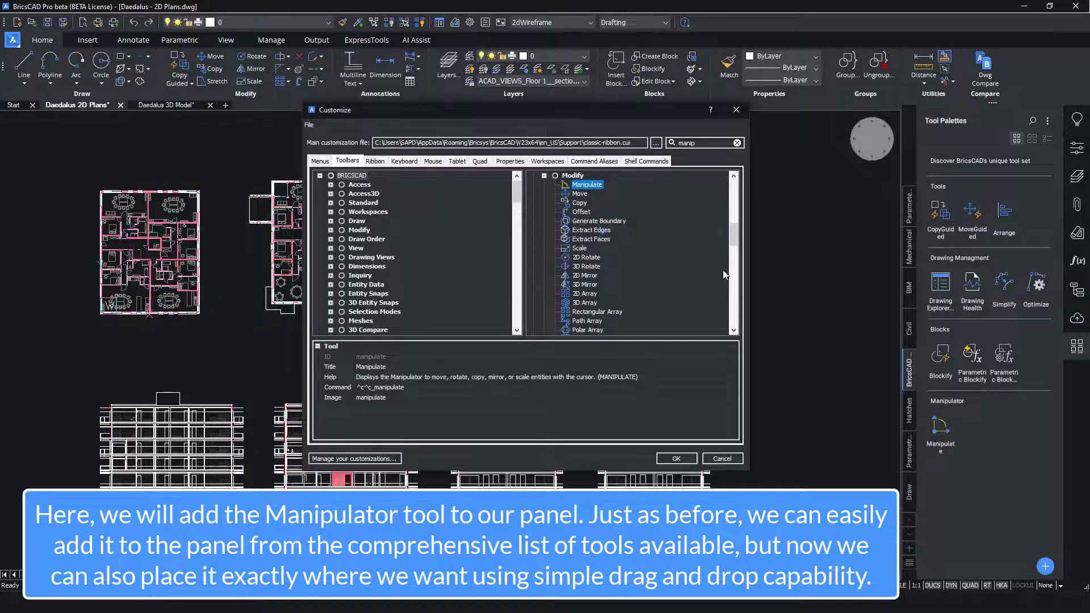
{"action": "left_click", "coordinate": [679, 457]}
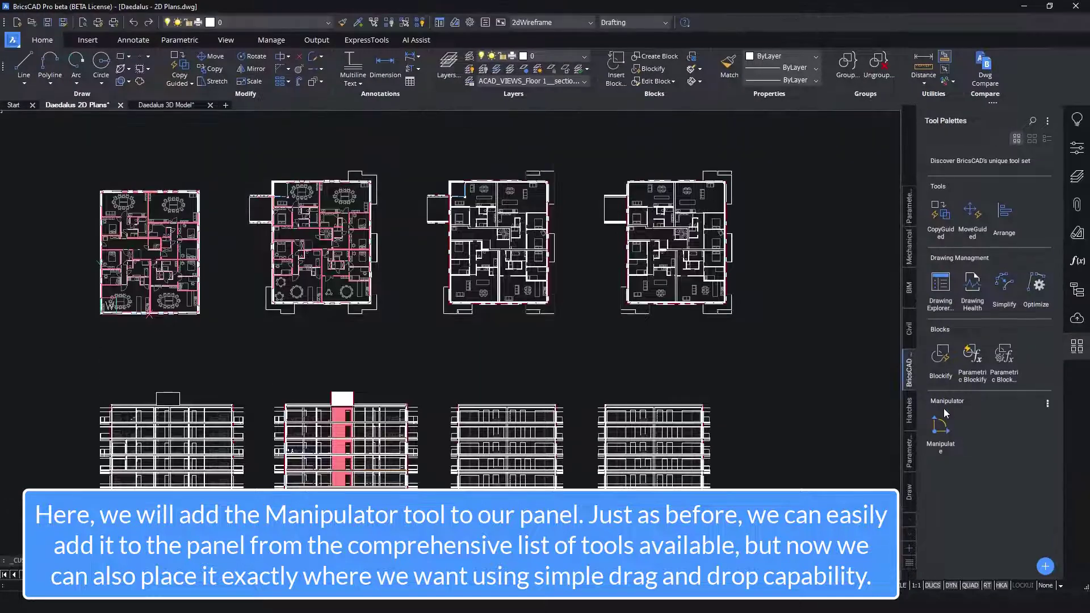
{"action": "mouse_move", "coordinate": [941, 429]}
{"action": "left_mouse_down"}
{"action": "mouse_move", "coordinate": [981, 352]}
{"action": "mouse_move", "coordinate": [962, 410]}
{"action": "left_mouse_up"}
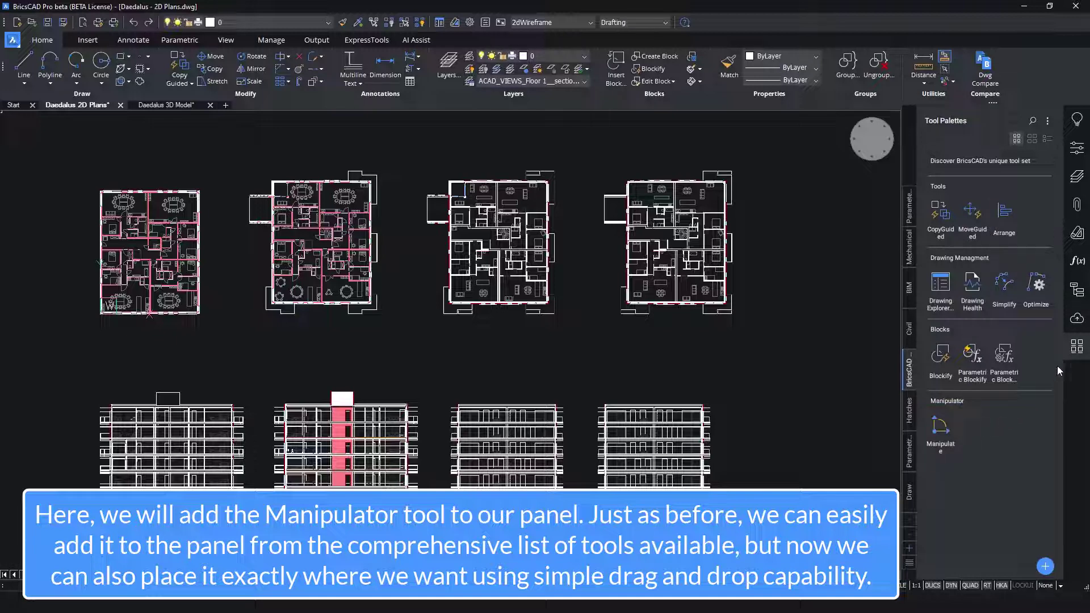
{"action": "left_click", "coordinate": [1077, 347]}
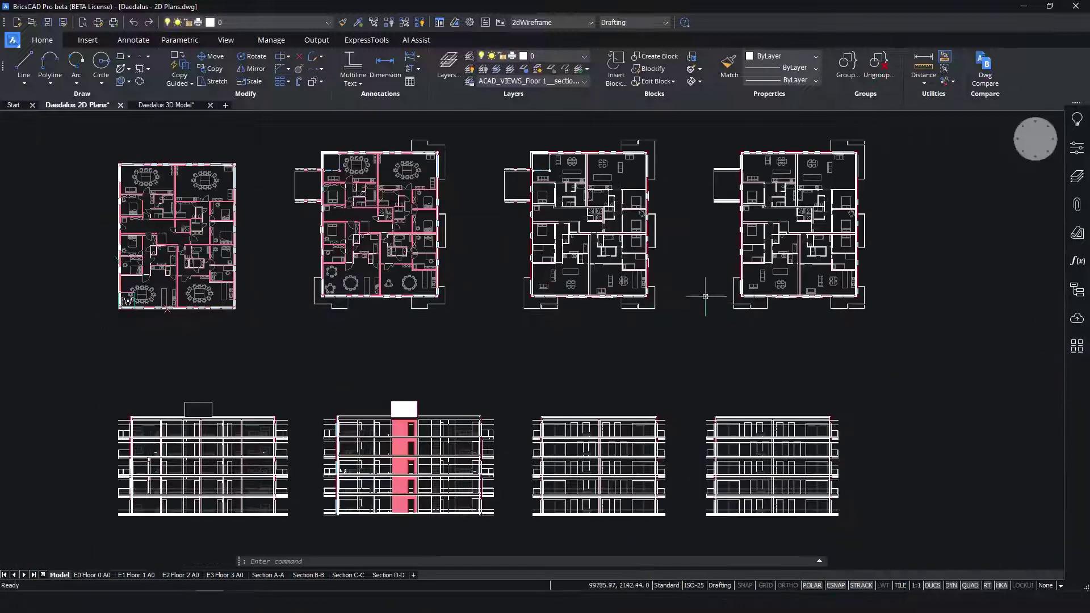
Select the bedroom's double bed and swap it for the Bed Single block with Replace Block
{"action": "scroll", "coordinate": [227, 264], "scroll_direction": "up", "scroll_amount": 10}
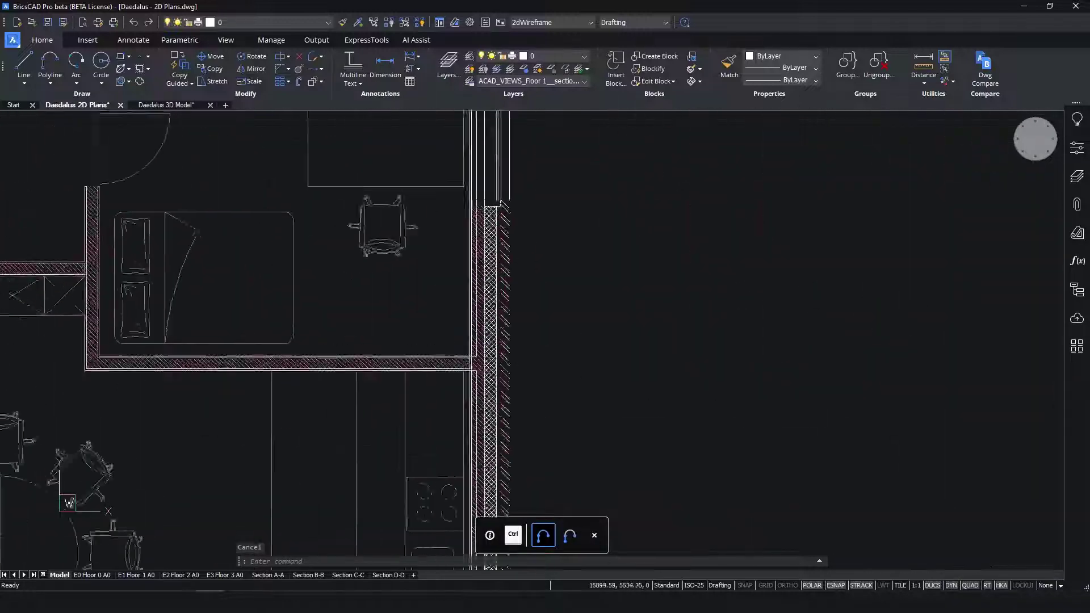
{"action": "scroll", "coordinate": [523, 317], "scroll_direction": "up", "scroll_amount": 3}
{"action": "middle_click_drag", "start_coordinate": [523, 317], "coordinate": [572, 329]}
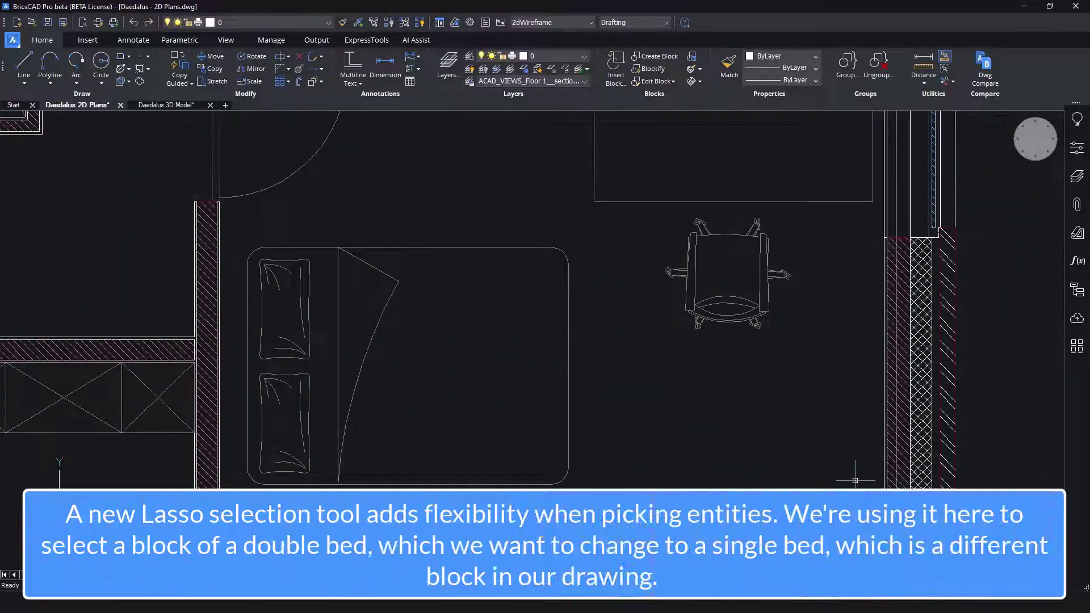
{"action": "mouse_move", "coordinate": [855, 481]}
{"action": "left_mouse_down"}
{"action": "mouse_move", "coordinate": [296, 251]}
{"action": "mouse_move", "coordinate": [295, 230]}
{"action": "left_mouse_up"}
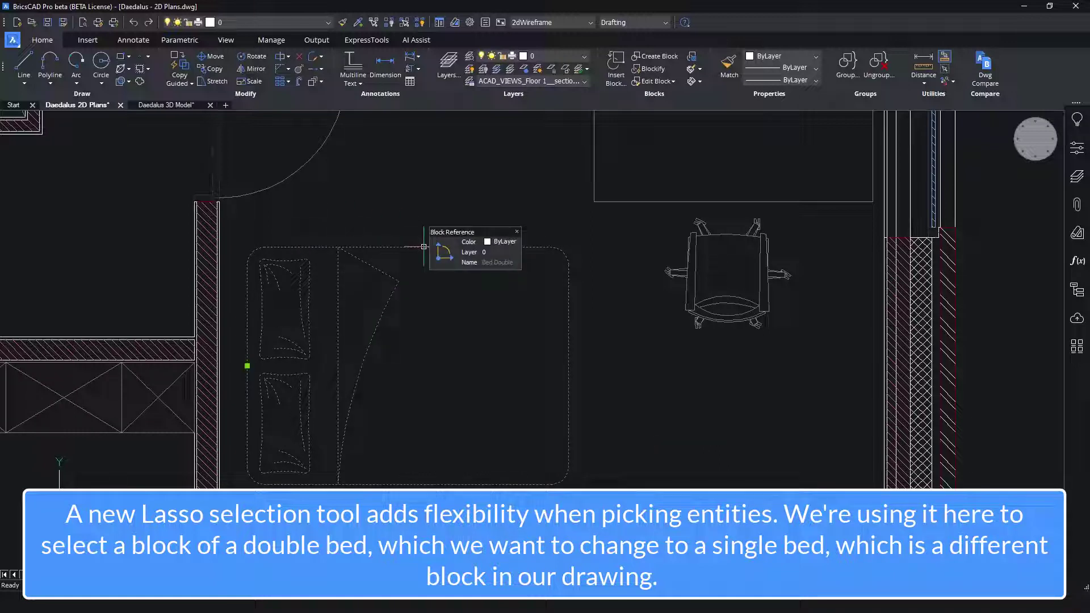
{"action": "left_click", "coordinate": [369, 42]}
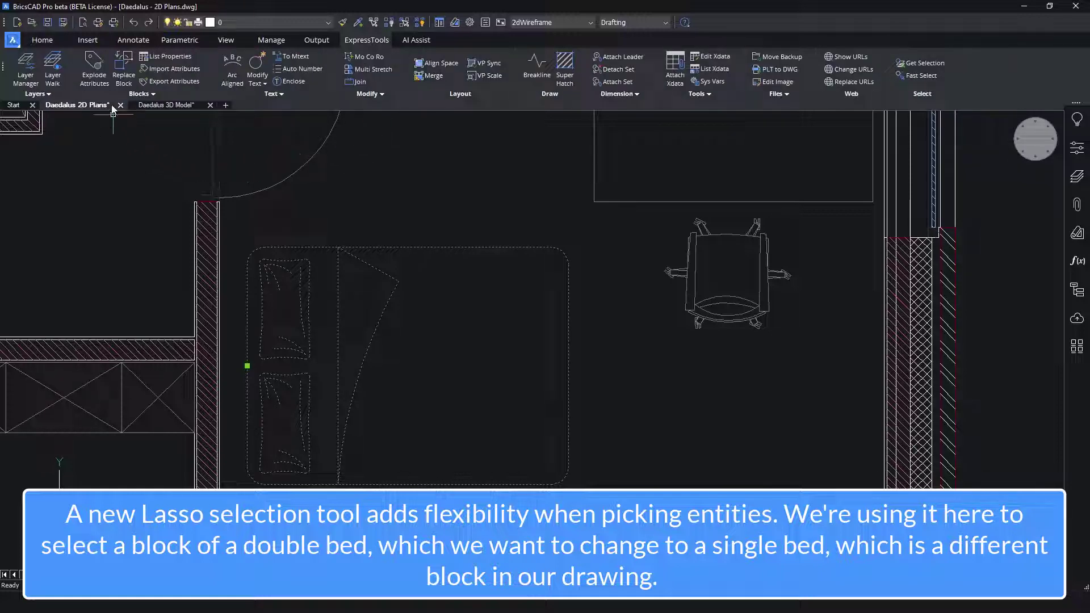
{"action": "left_click", "coordinate": [123, 61]}
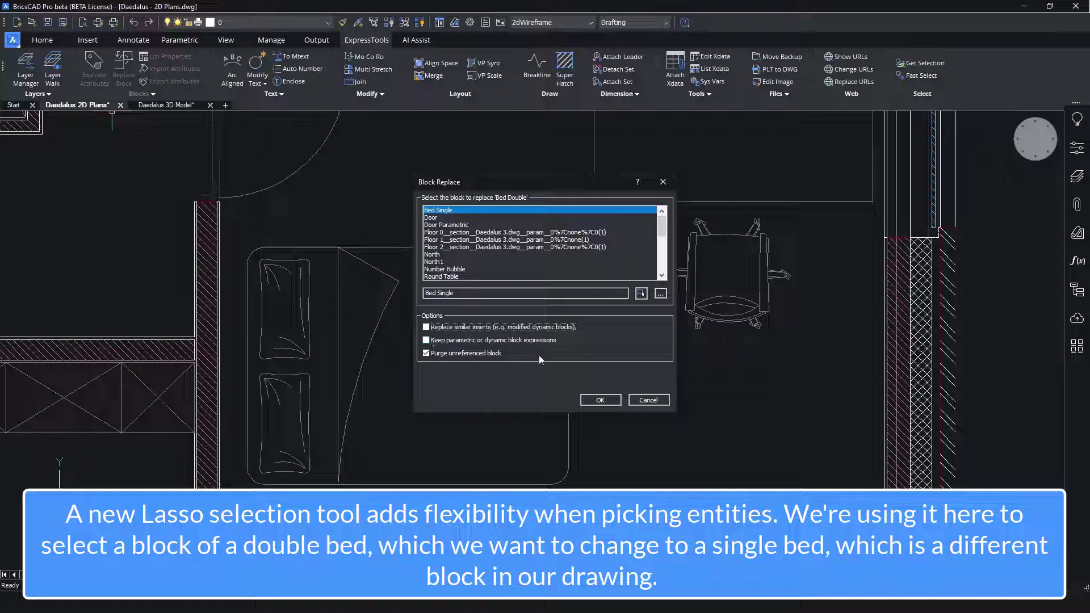
{"action": "left_click", "coordinate": [601, 401]}
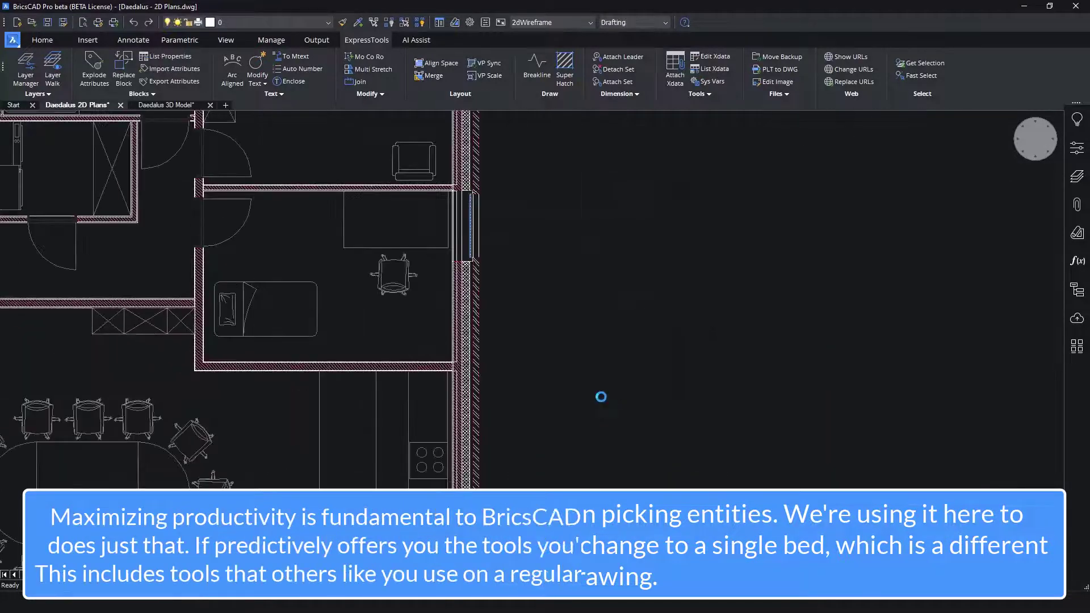
From the AI Assist tab, sign up for the Usage Data Program
{"action": "left_click", "coordinate": [415, 40]}
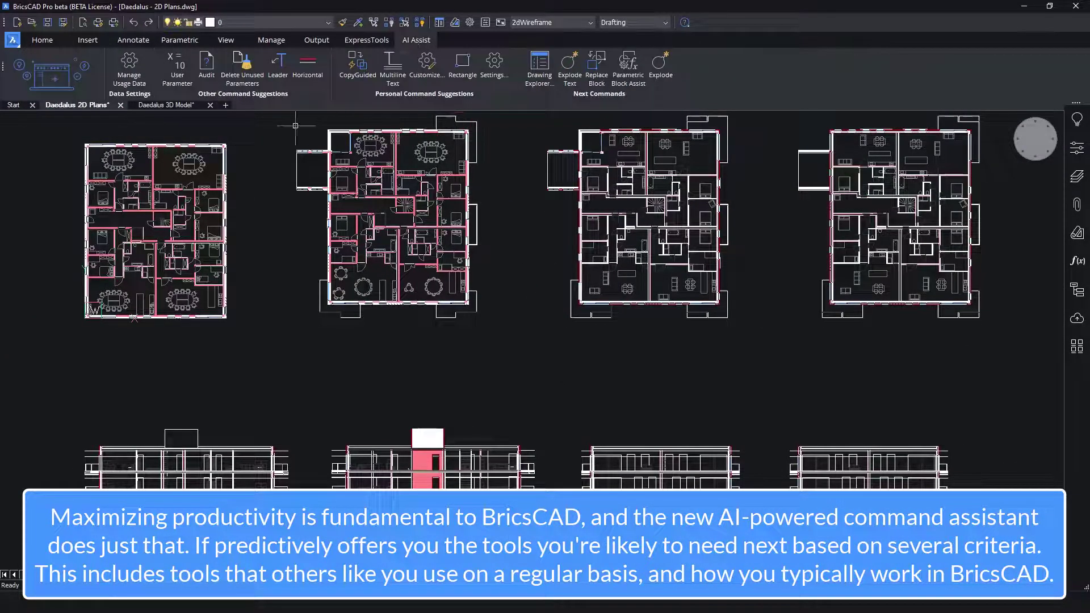
{"action": "left_click", "coordinate": [135, 67]}
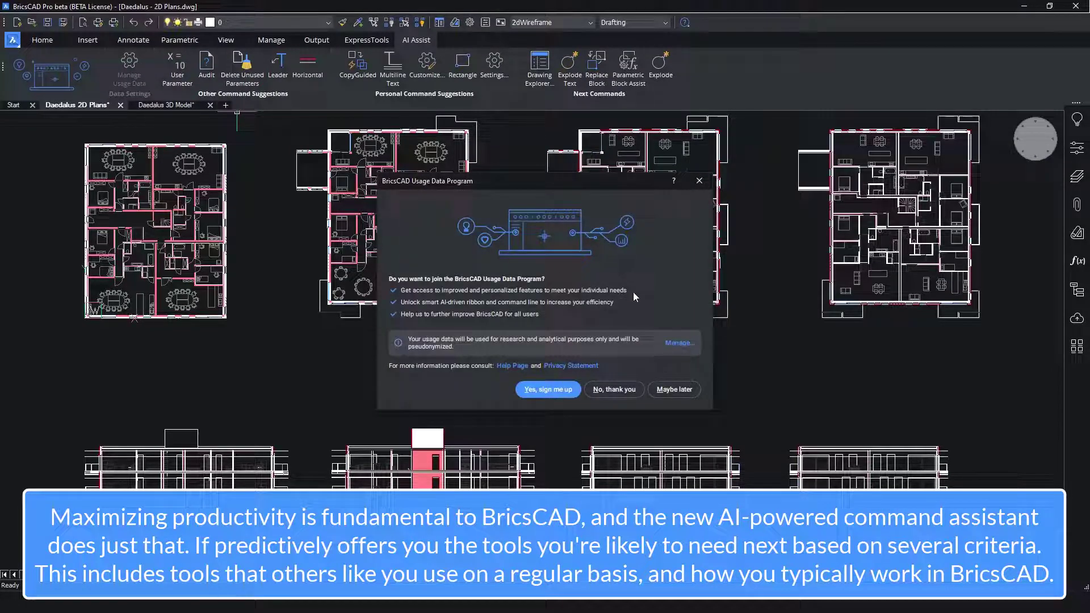
{"action": "left_click", "coordinate": [548, 390]}
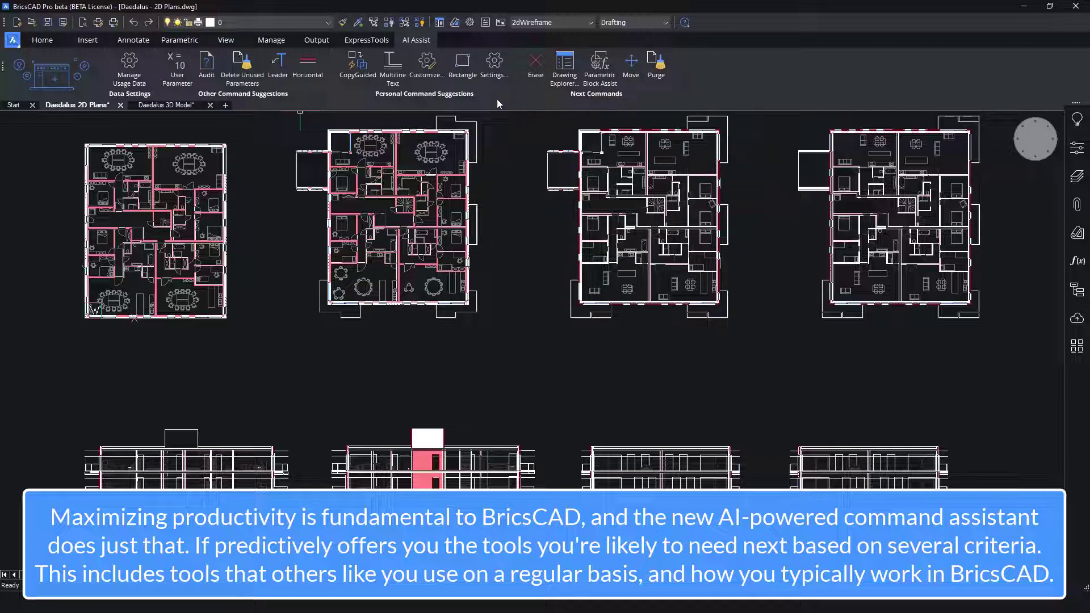
Switch to the Daedalus 3D Model drawing in the Modeling workspace
{"action": "left_click", "coordinate": [189, 107]}
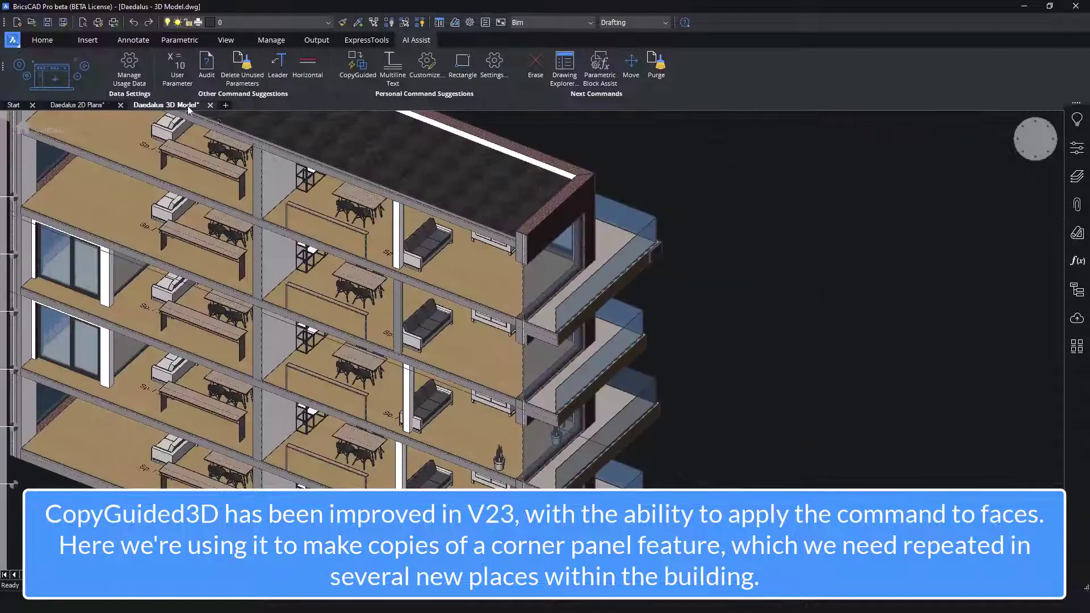
{"action": "left_click", "coordinate": [655, 22]}
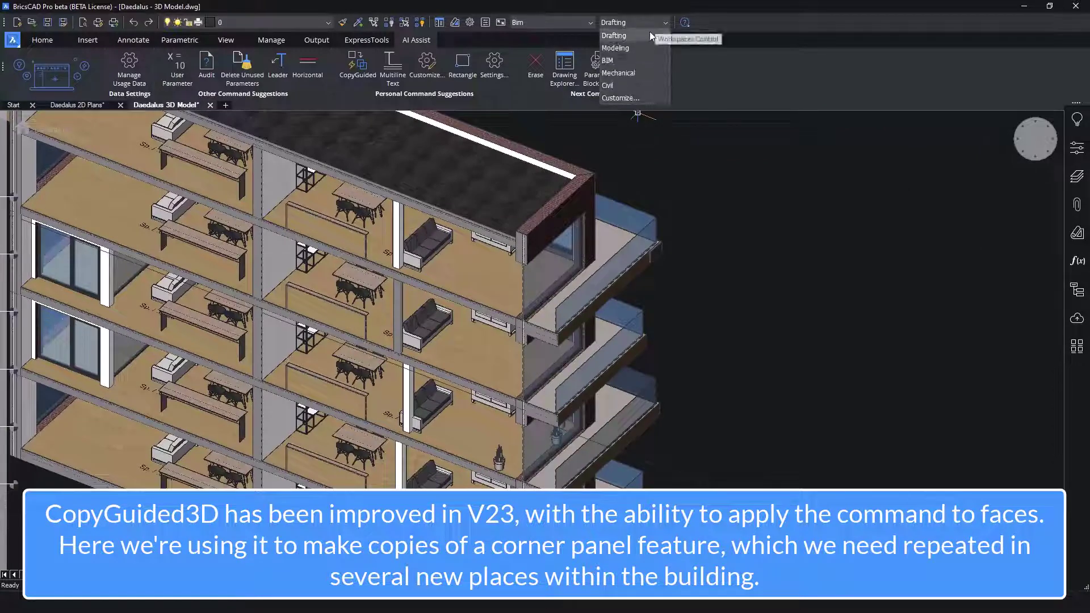
{"action": "left_click", "coordinate": [643, 43]}
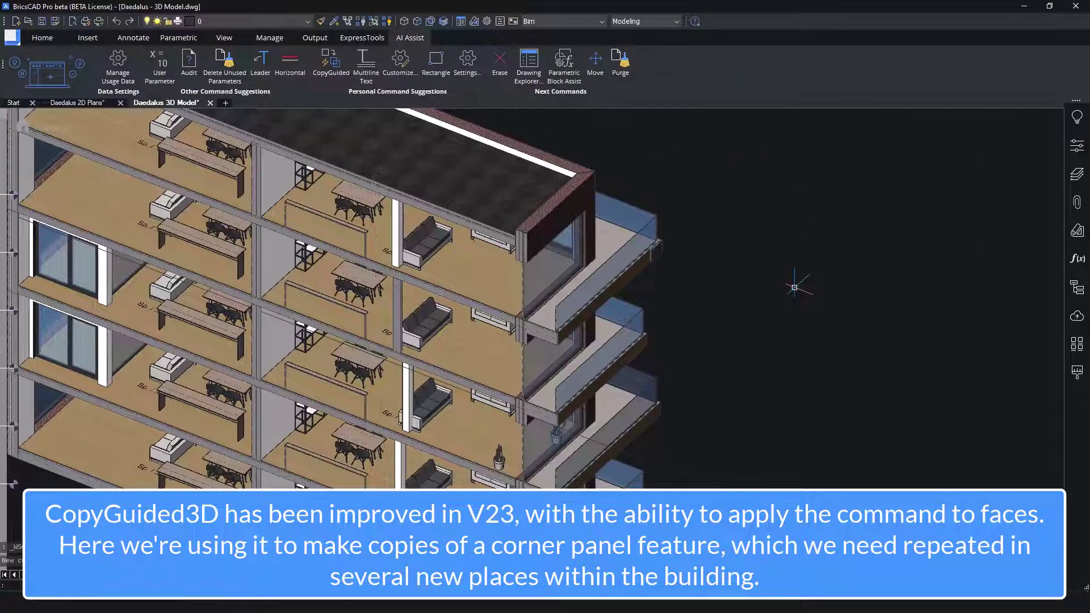
Zoom in on the balcony's corner panel and briefly select its faces
{"action": "scroll", "coordinate": [698, 251], "scroll_direction": "up", "scroll_amount": 5}
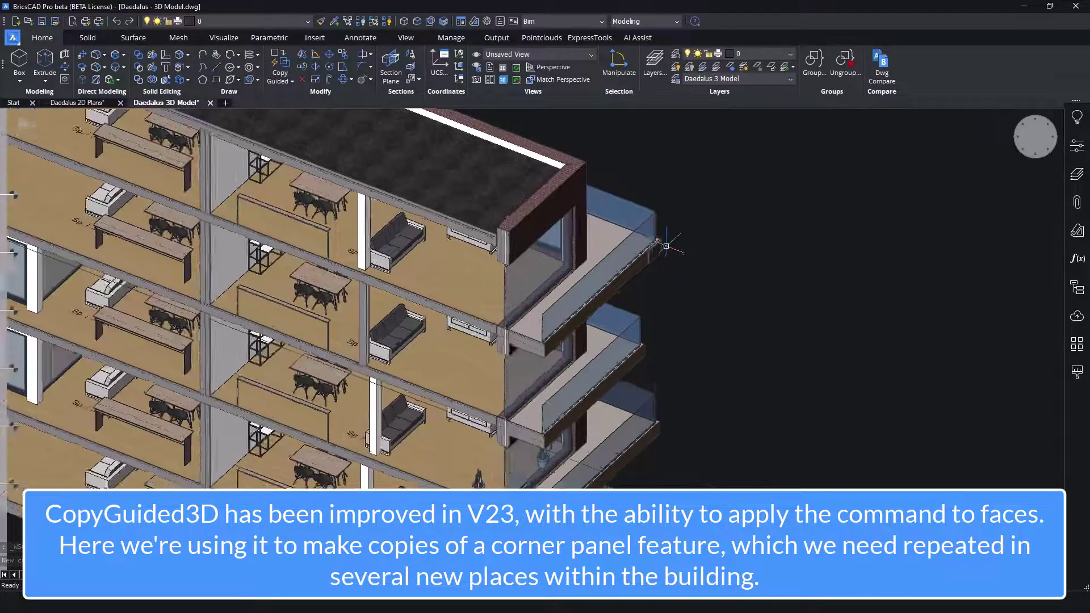
{"action": "scroll", "coordinate": [698, 251], "scroll_direction": "up", "scroll_amount": 5}
{"action": "scroll", "coordinate": [688, 251], "scroll_direction": "down", "scroll_amount": 1}
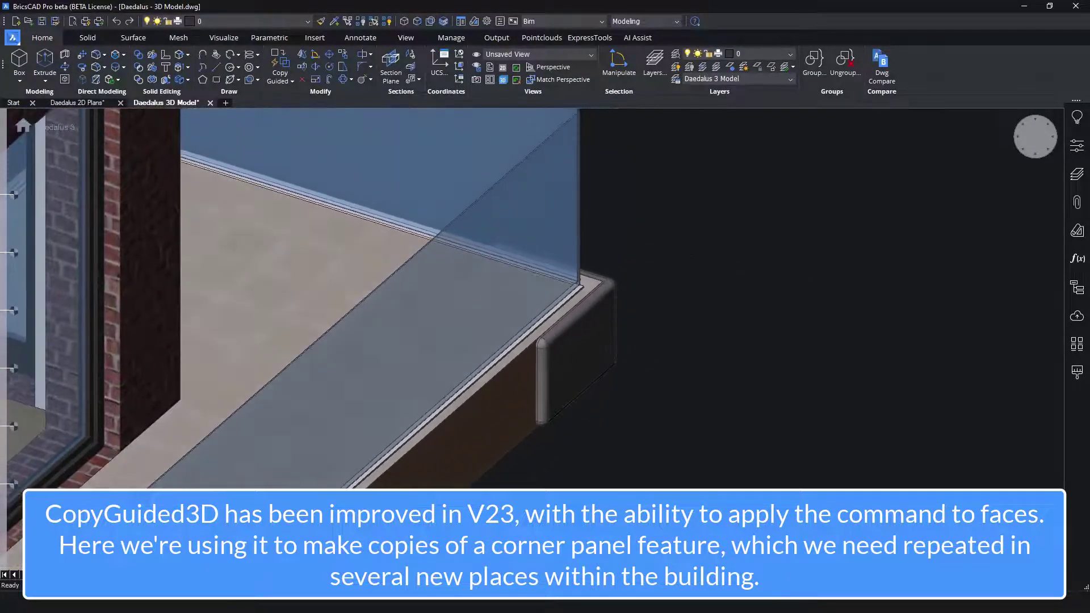
{"action": "left_click", "coordinate": [618, 301]}
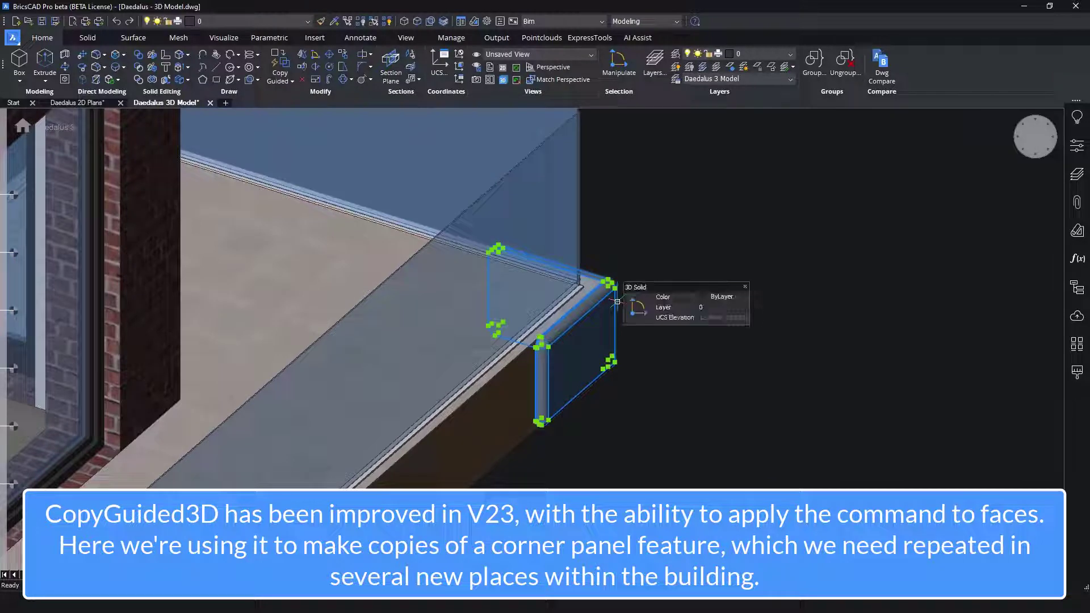
{"action": "key", "text": "Escape"}
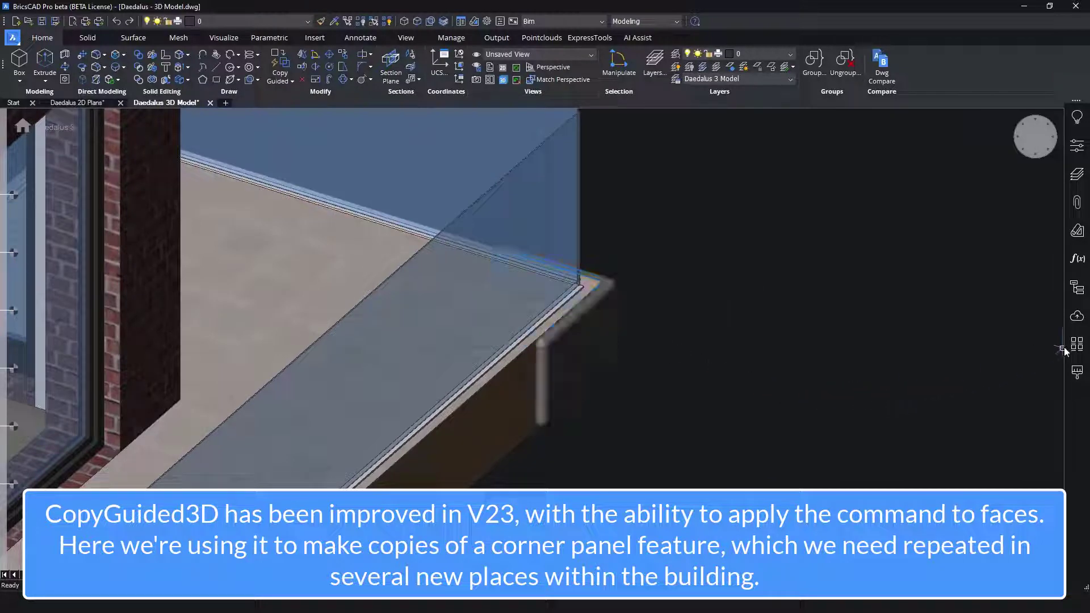
Copy the corner panel with CopyGuided onto other balcony corners
{"action": "left_click", "coordinate": [1077, 346]}
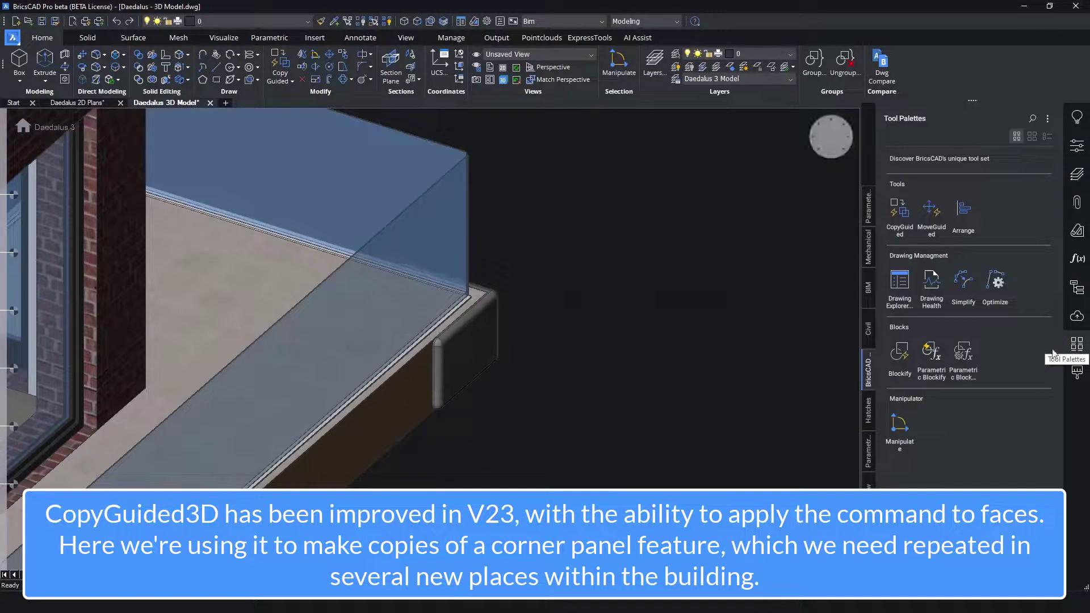
{"action": "left_click", "coordinate": [903, 214]}
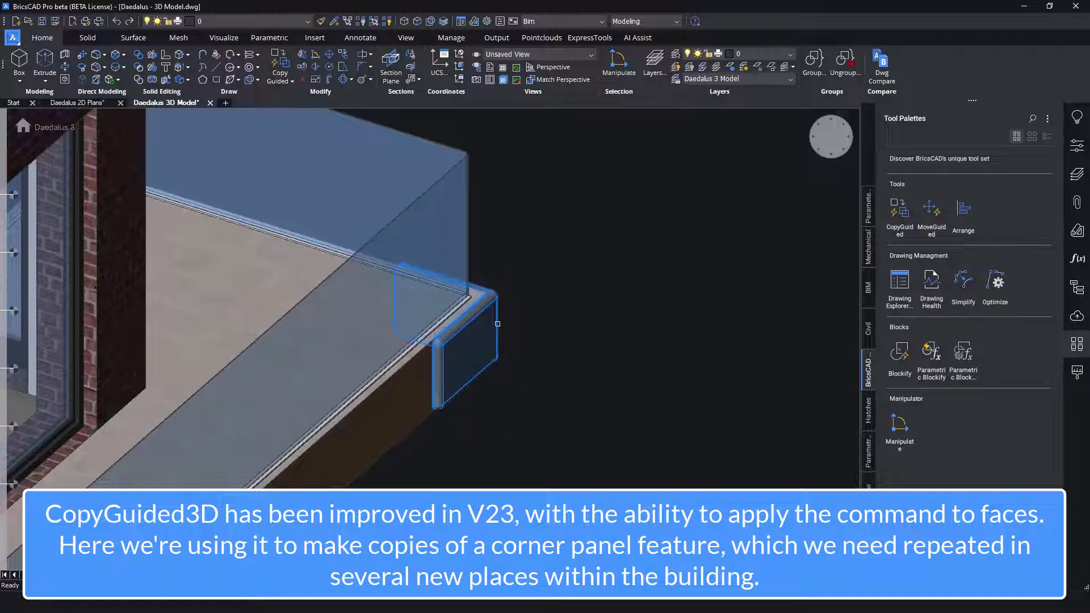
{"action": "scroll", "coordinate": [512, 342], "scroll_direction": "down", "scroll_amount": 3}
{"action": "scroll", "coordinate": [575, 333], "scroll_direction": "down", "scroll_amount": 3}
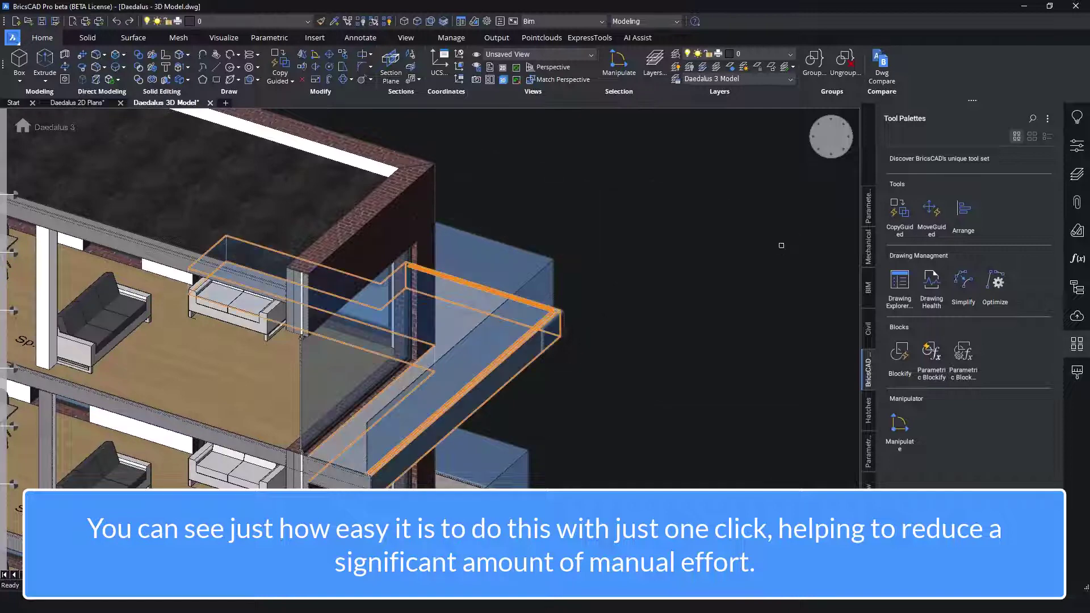
{"action": "mouse_move", "coordinate": [780, 245]}
{"action": "middle_mouse_down"}
{"action": "mouse_move", "coordinate": [650, 243]}
{"action": "mouse_move", "coordinate": [572, 212]}
{"action": "middle_mouse_up"}
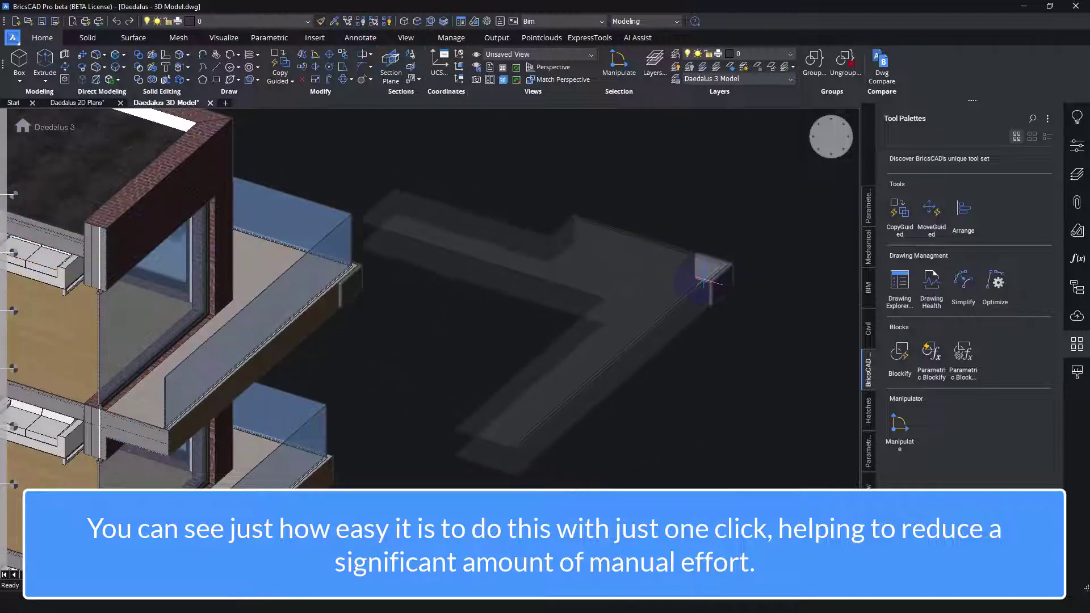
{"action": "scroll", "coordinate": [477, 232], "scroll_direction": "up", "scroll_amount": 5}
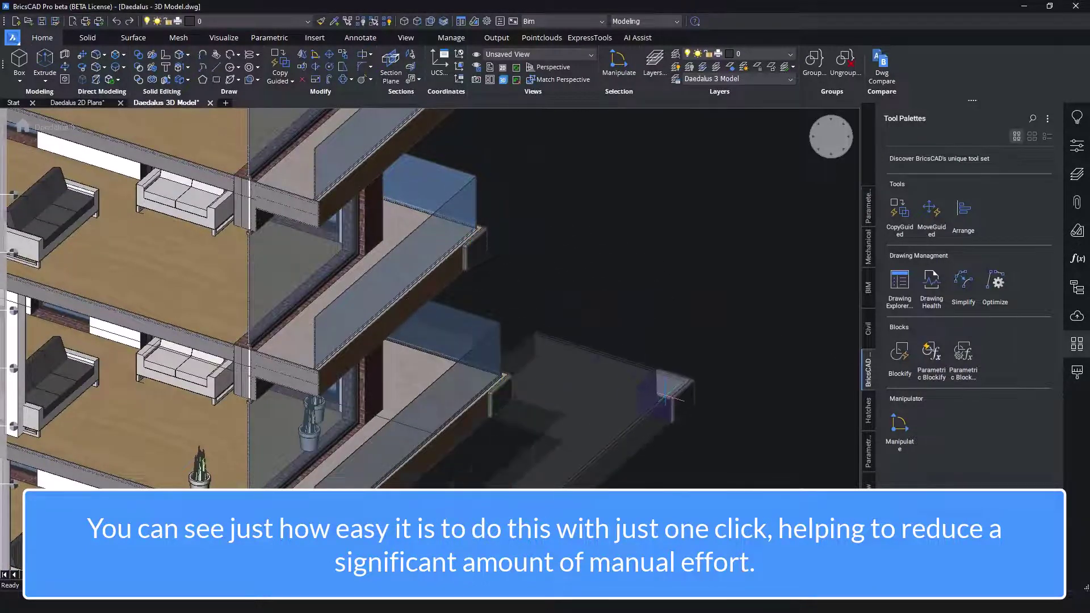
{"action": "middle_click_drag", "start_coordinate": [664, 397], "coordinate": [693, 188]}
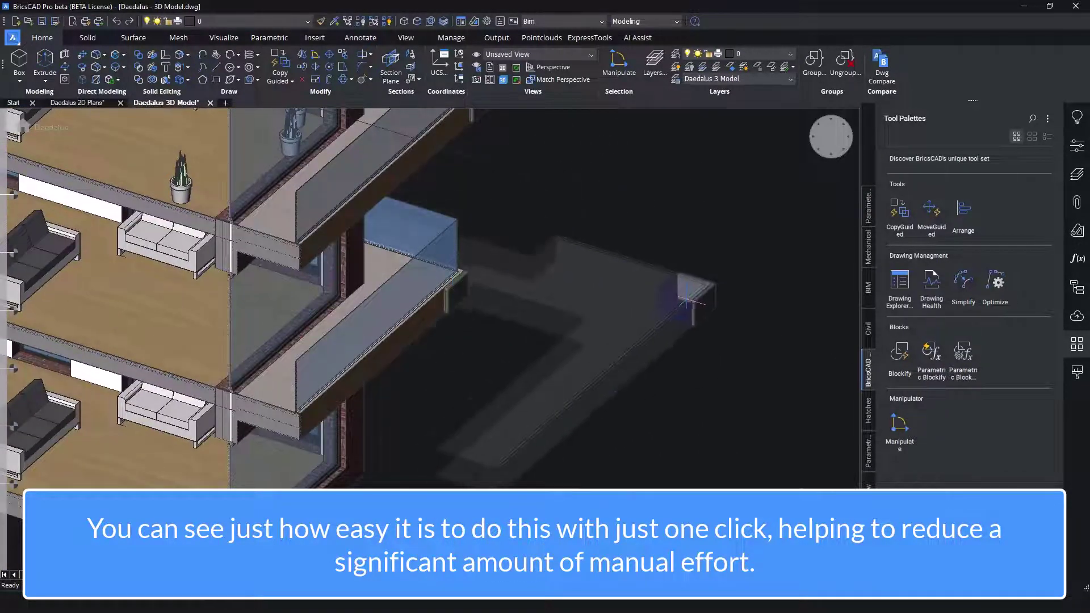
{"action": "key", "text": "Escape"}
Orbit and zoom around the balconies to inspect the copied corner panels
{"action": "middle_click_drag", "start_coordinate": [638, 178], "coordinate": [599, 430]}
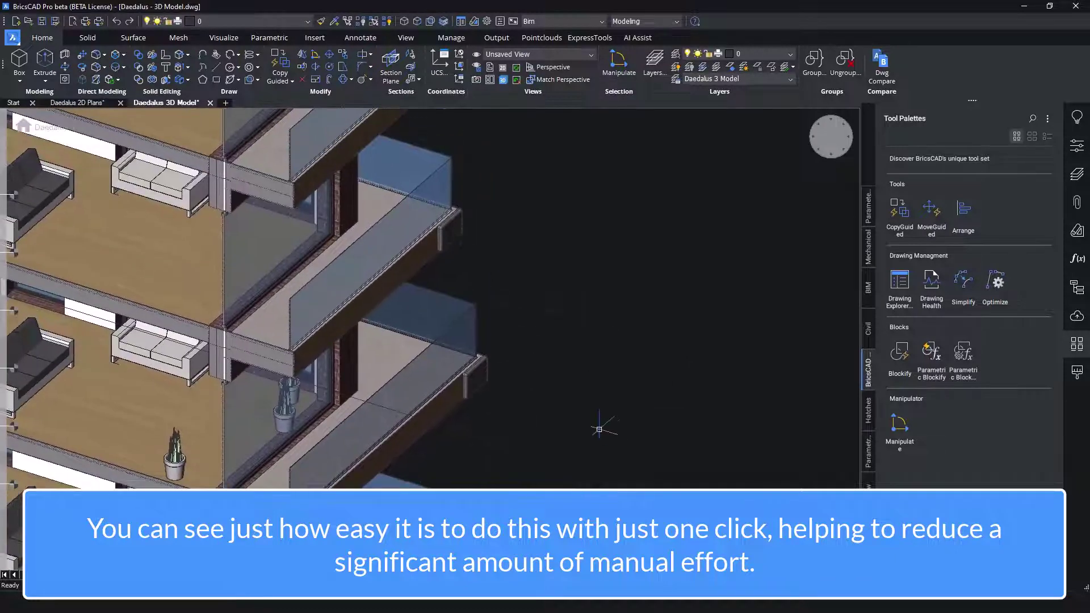
{"action": "scroll", "coordinate": [454, 224], "scroll_direction": "up", "scroll_amount": 5}
{"action": "scroll", "coordinate": [616, 241], "scroll_direction": "up", "scroll_amount": 3}
{"action": "middle_click_drag", "start_coordinate": [616, 242], "coordinate": [628, 313]}
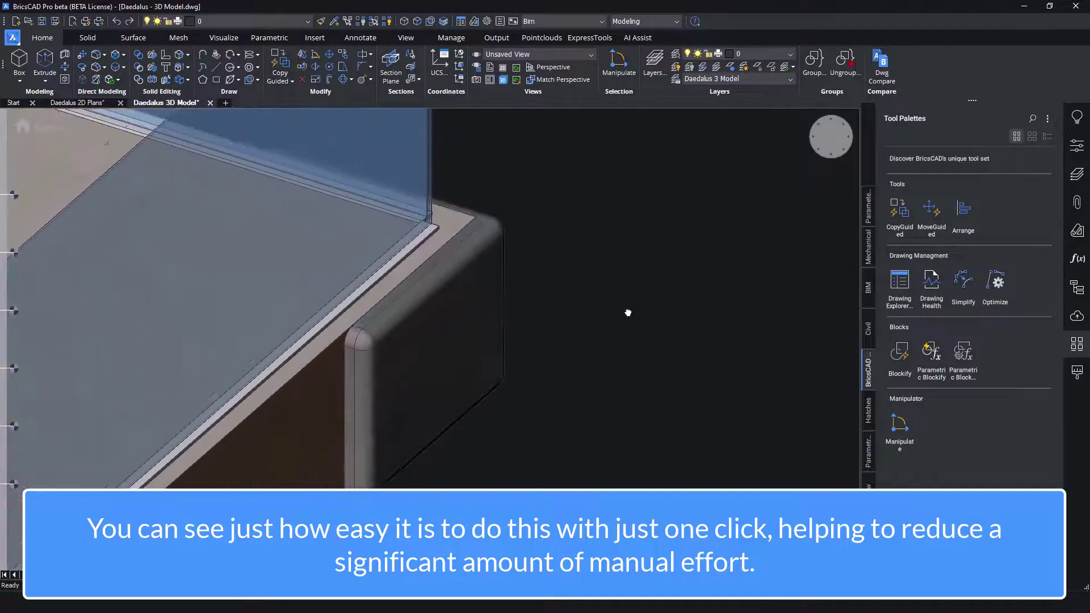
{"action": "mouse_move", "coordinate": [574, 141]}
{"action": "middle_mouse_down", "text": "shift"}
{"action": "mouse_move", "coordinate": [572, 186]}
{"action": "mouse_move", "coordinate": [544, 130]}
{"action": "middle_mouse_up", "text": "shift"}
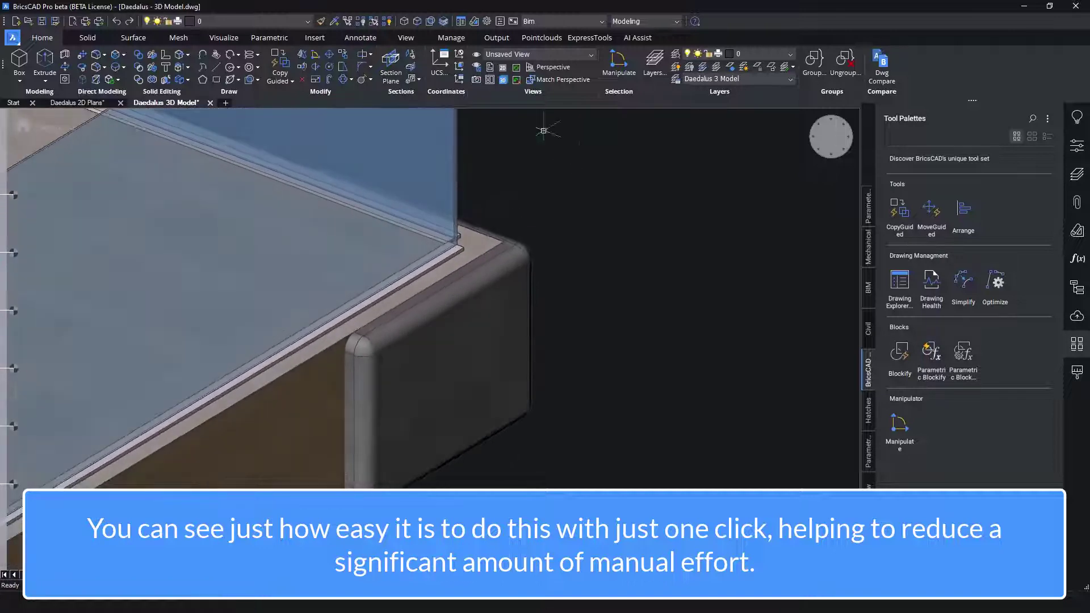
{"action": "scroll", "coordinate": [603, 195], "scroll_direction": "down", "scroll_amount": 5}
{"action": "scroll", "coordinate": [603, 195], "scroll_direction": "down", "scroll_amount": 5}
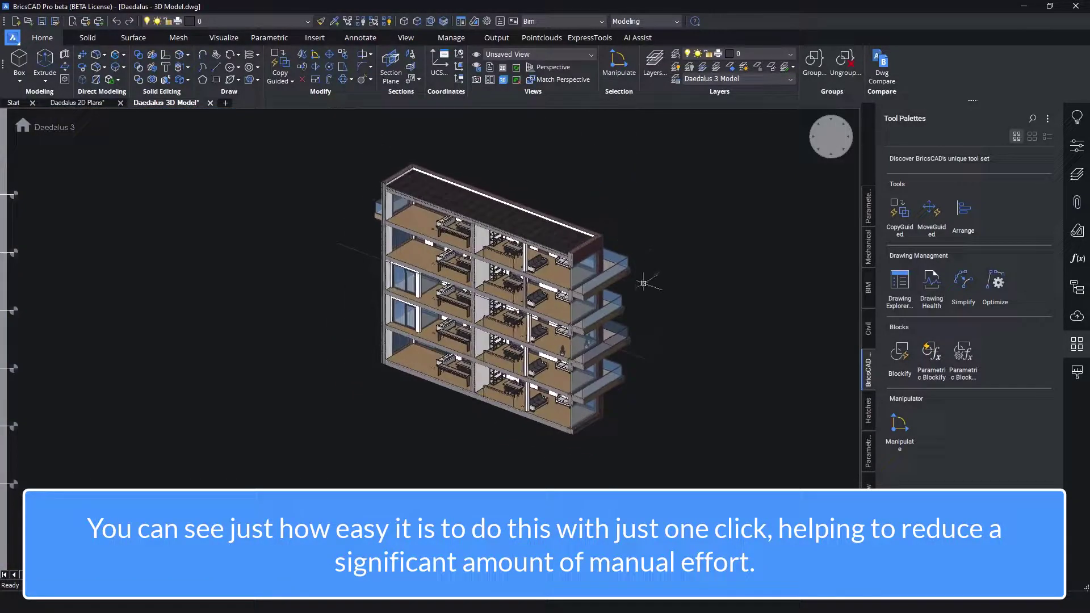